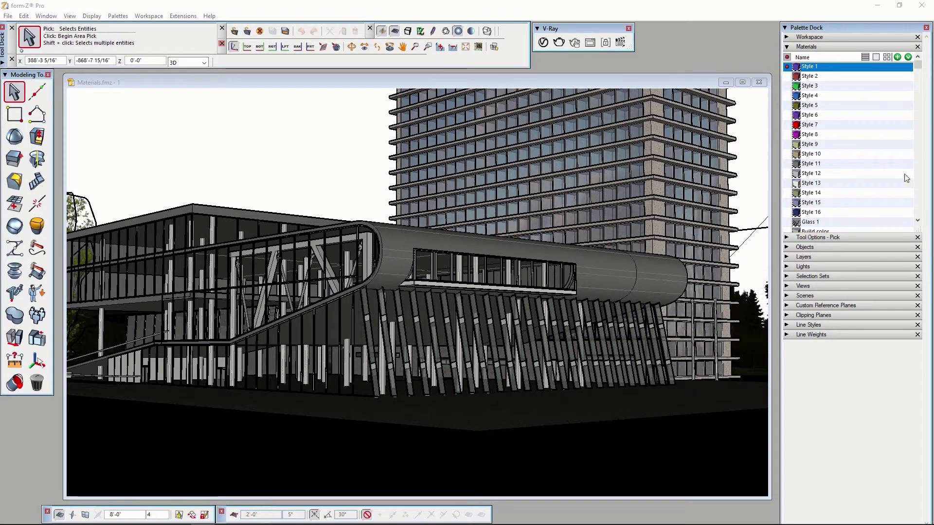
# Step: Open the parameters of the Style 1 material and set its material type to V-Ray with the Generic method
pyautogui.doubleClick(818, 67)
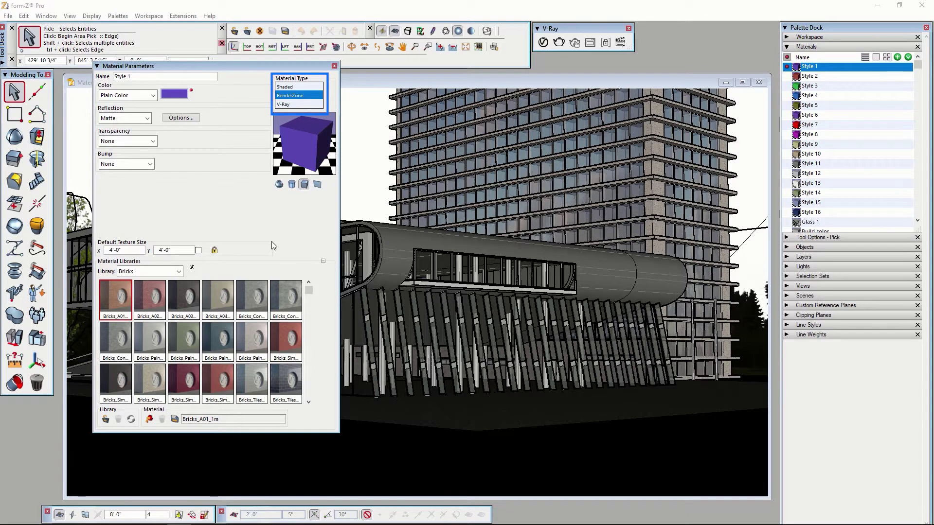
pyautogui.click(294, 105)
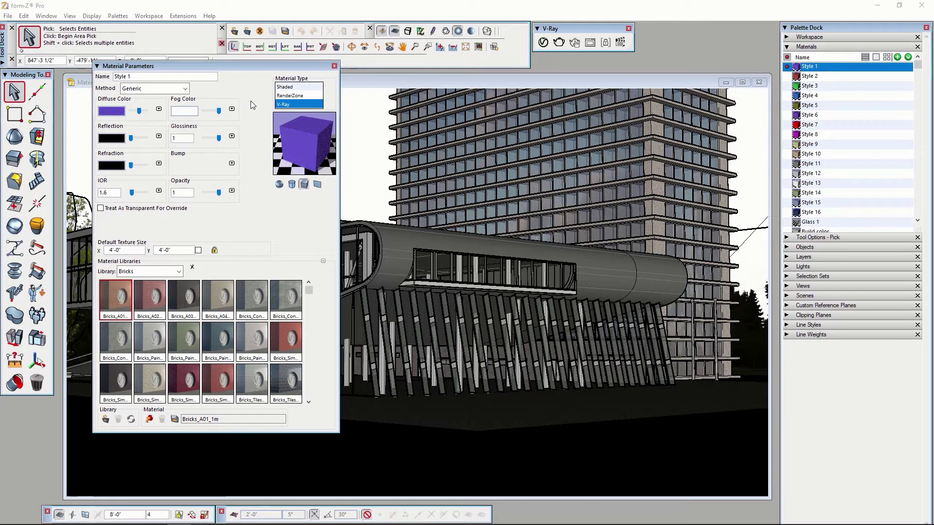
pyautogui.click(142, 89)
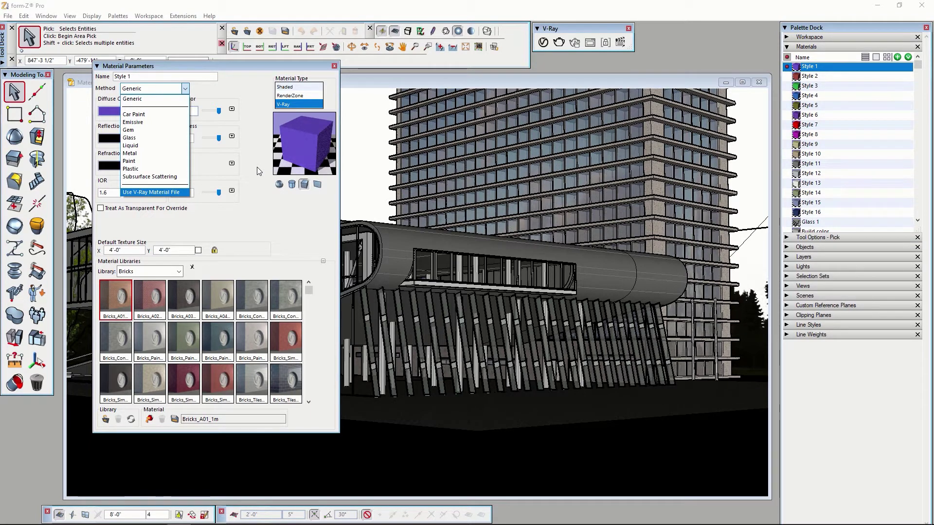
pyautogui.click(158, 100)
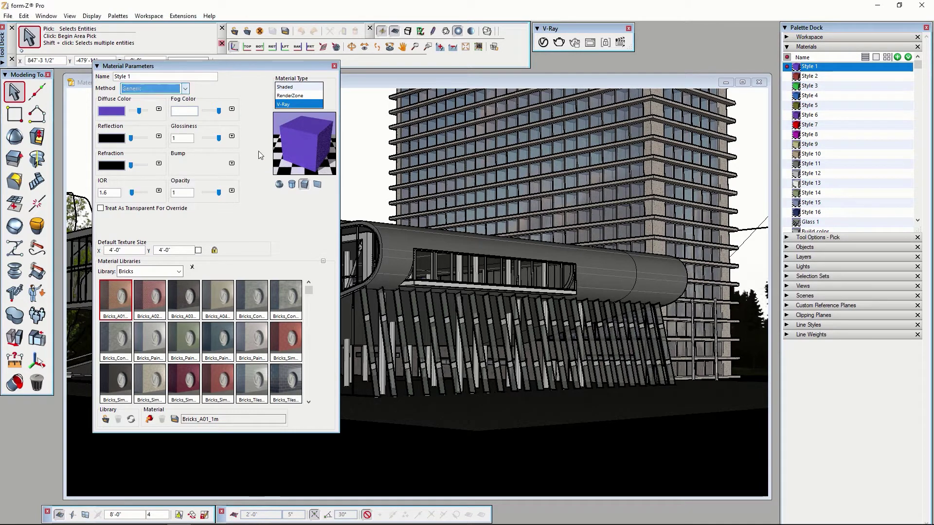
# Step: Try the Liquid, Car Paint, Emissive and Plastic methods in turn on the Style 1 V-Ray material
pyautogui.click(183, 89)
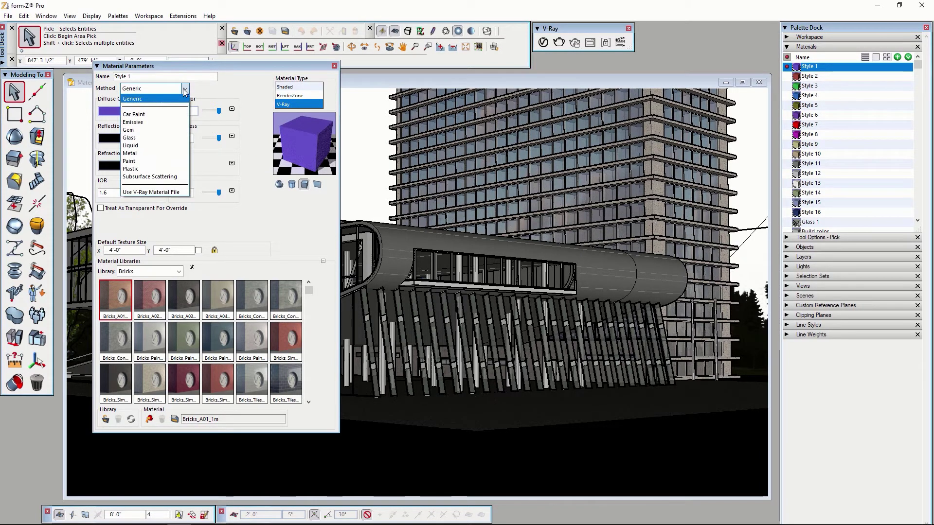
pyautogui.click(139, 146)
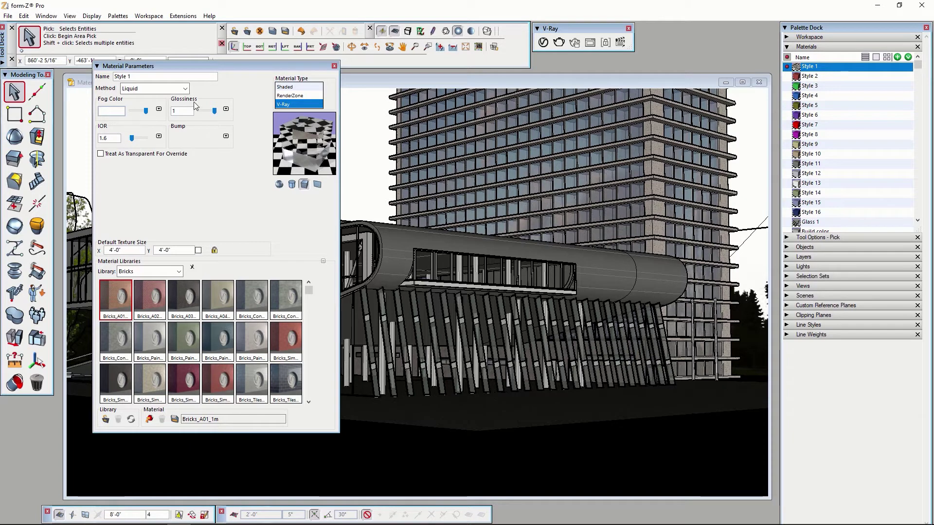
pyautogui.click(186, 89)
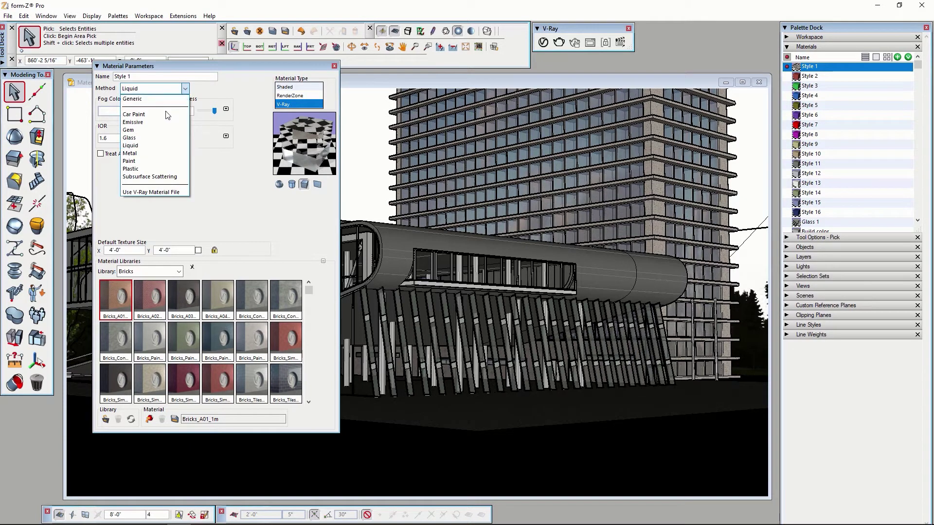
pyautogui.click(136, 113)
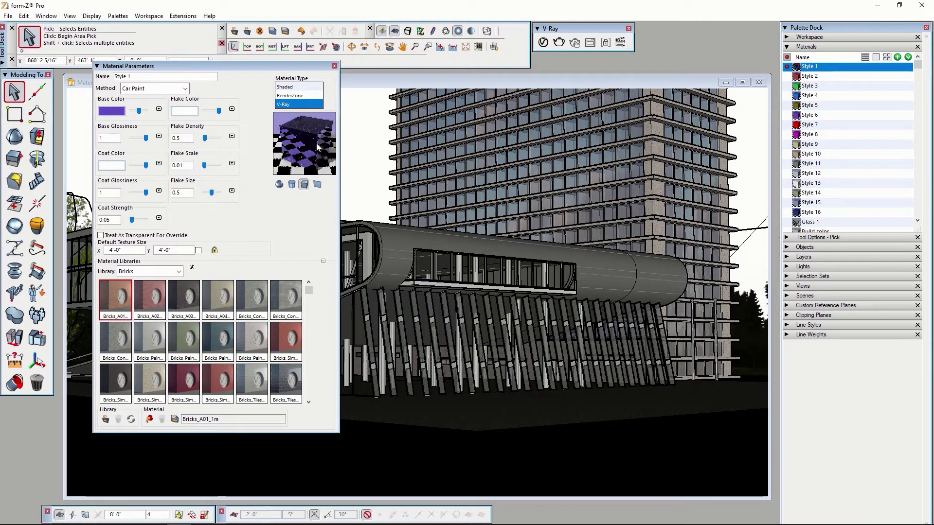
pyautogui.click(185, 89)
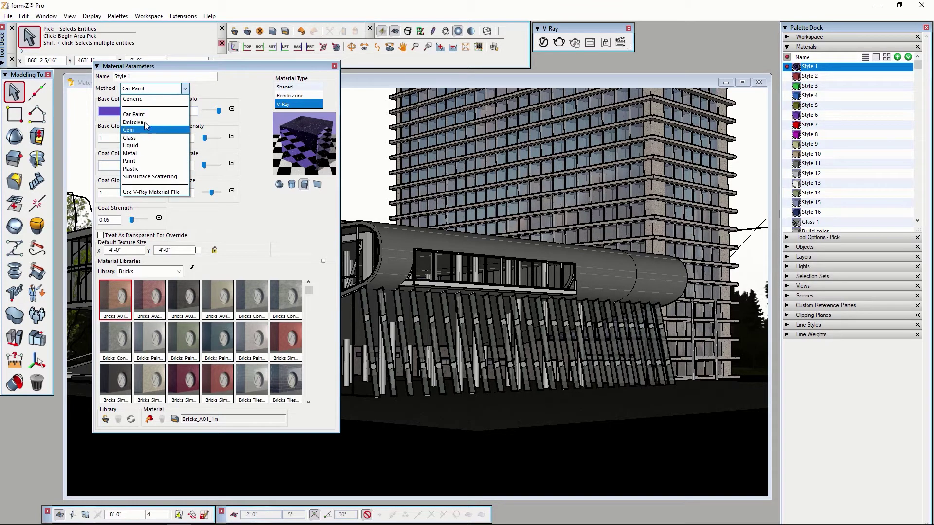
pyautogui.click(145, 121)
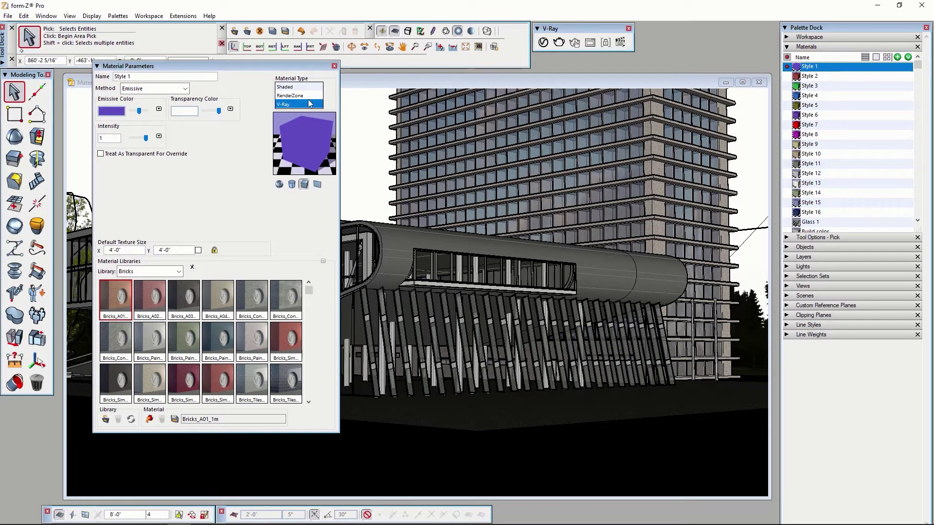
pyautogui.click(165, 88)
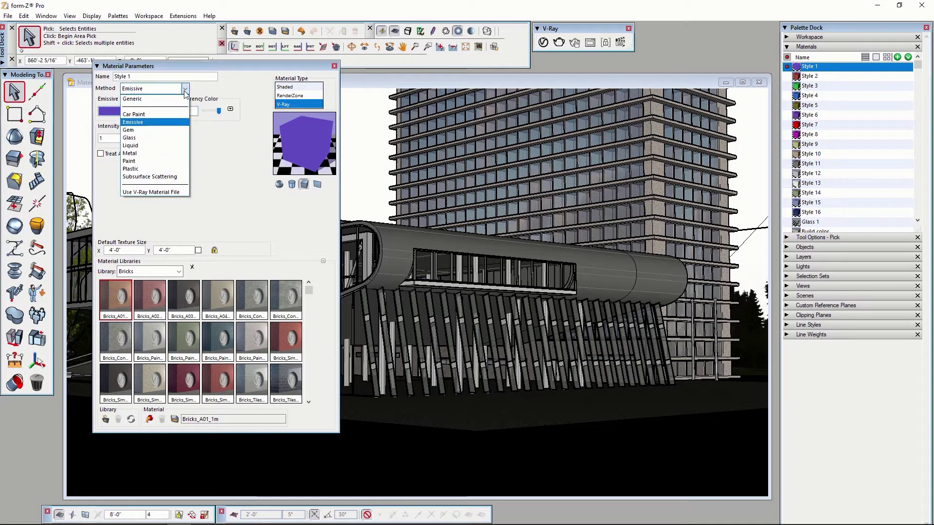
pyautogui.click(146, 169)
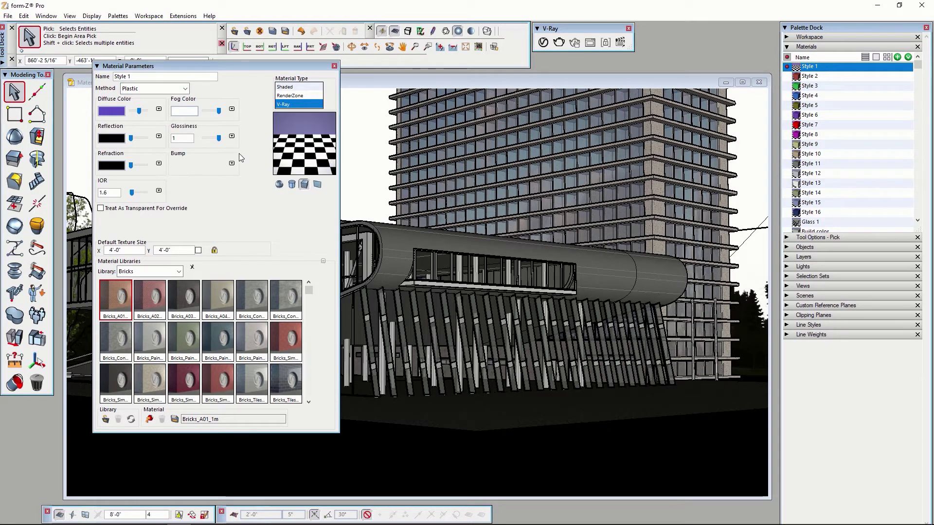
# Step: Make Style 1 use a V-Ray material file and load Grassy.vrmat from the Materials folder
pyautogui.click(181, 89)
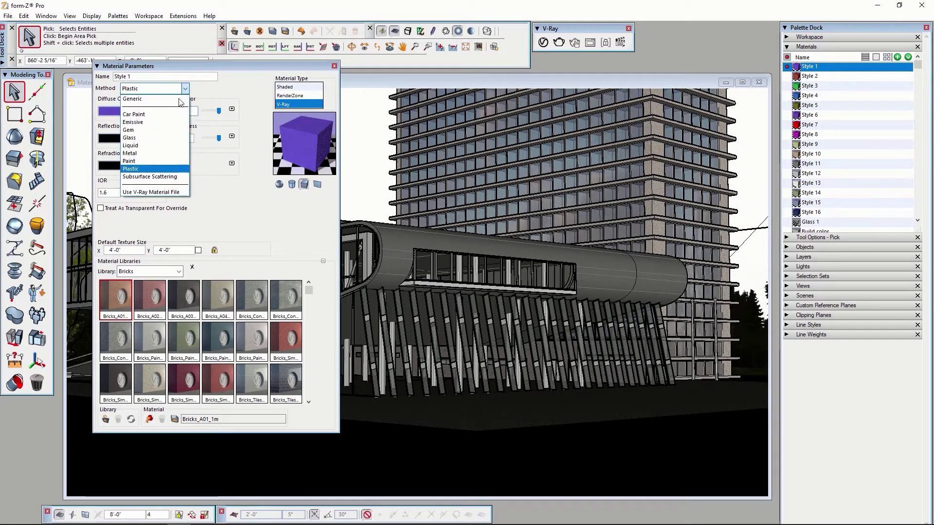
pyautogui.click(160, 193)
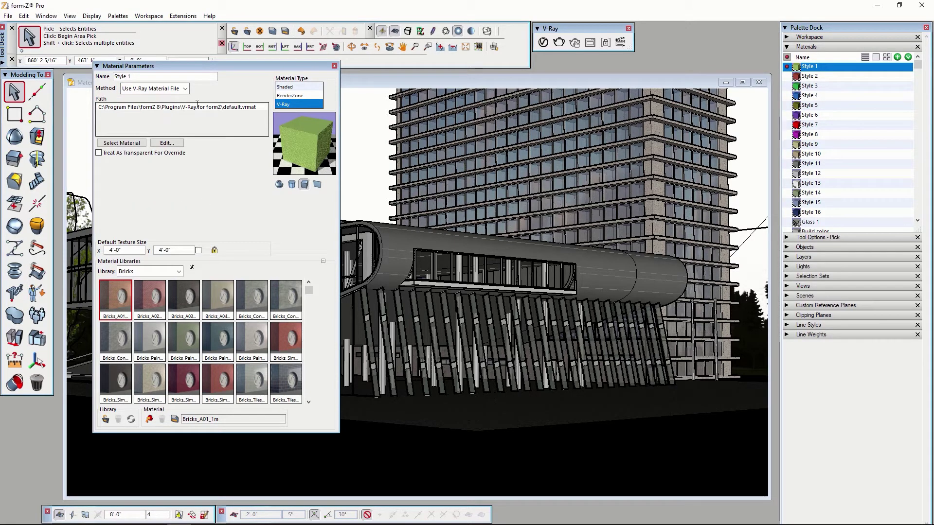
pyautogui.press('Return')
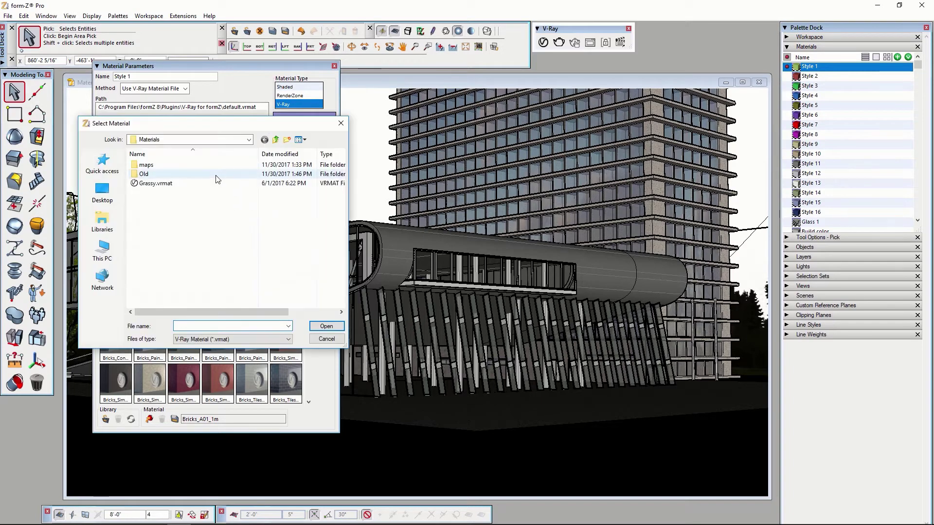
pyautogui.click(148, 183)
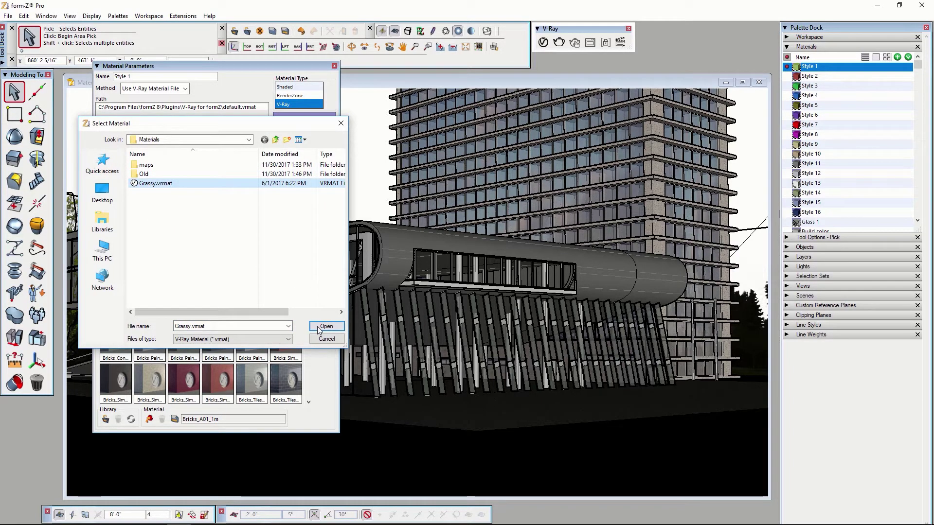
pyautogui.click(325, 327)
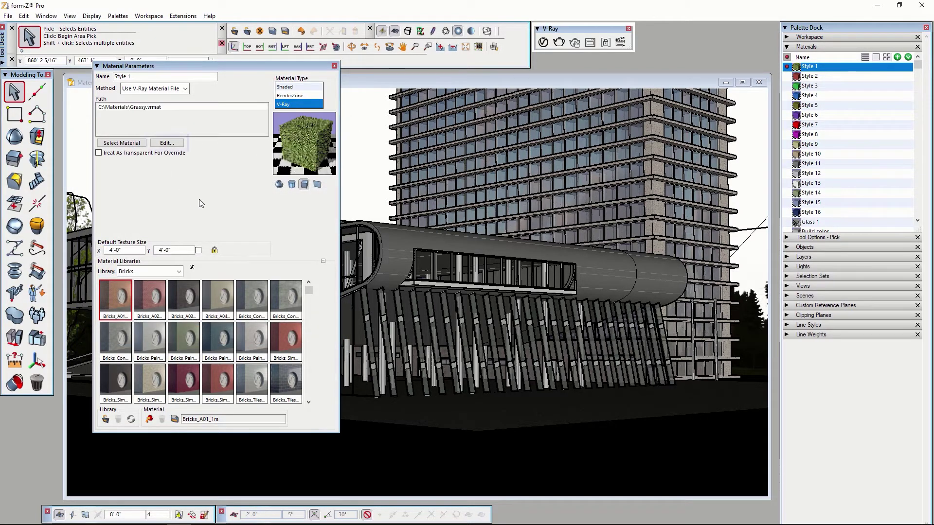
# Step: Edit Grassy.vrmat in the VRMat Editor, set its preview scene to Wall and show the advanced parameters
pyautogui.click(167, 143)
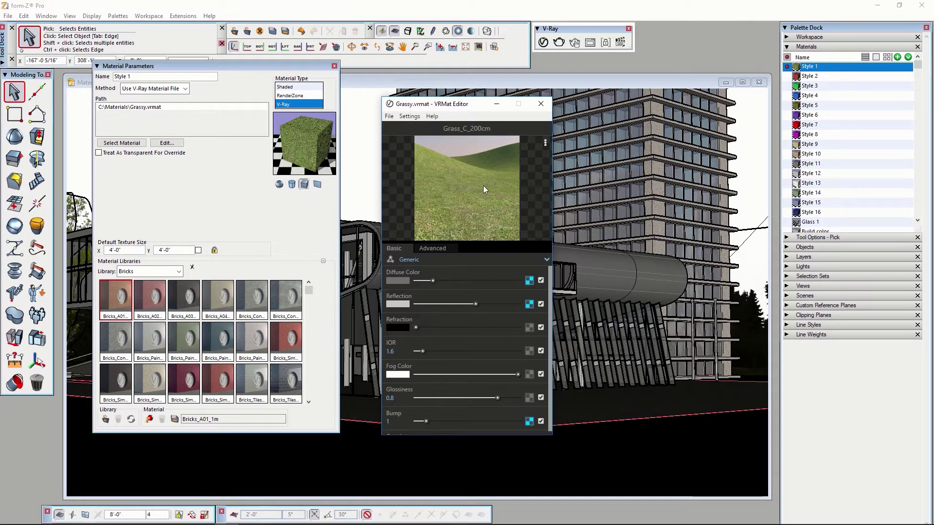
pyautogui.click(545, 142)
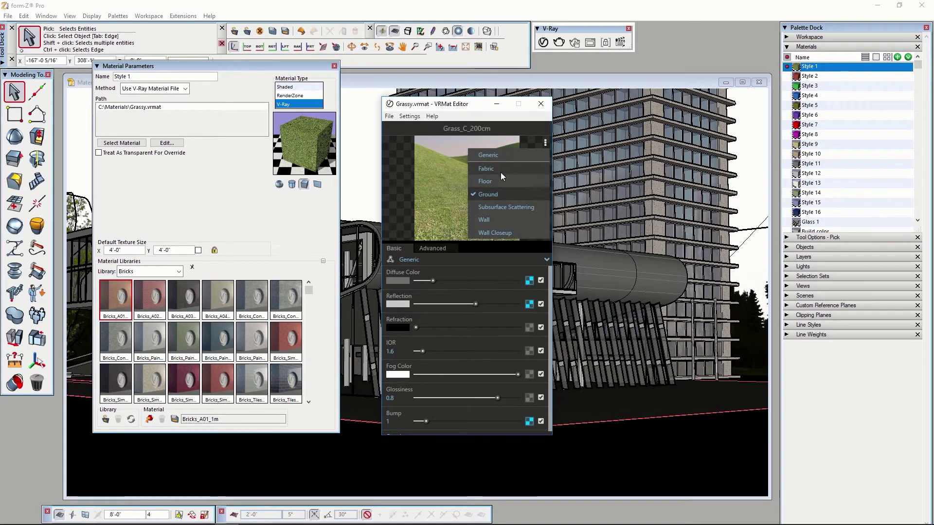
pyautogui.click(501, 220)
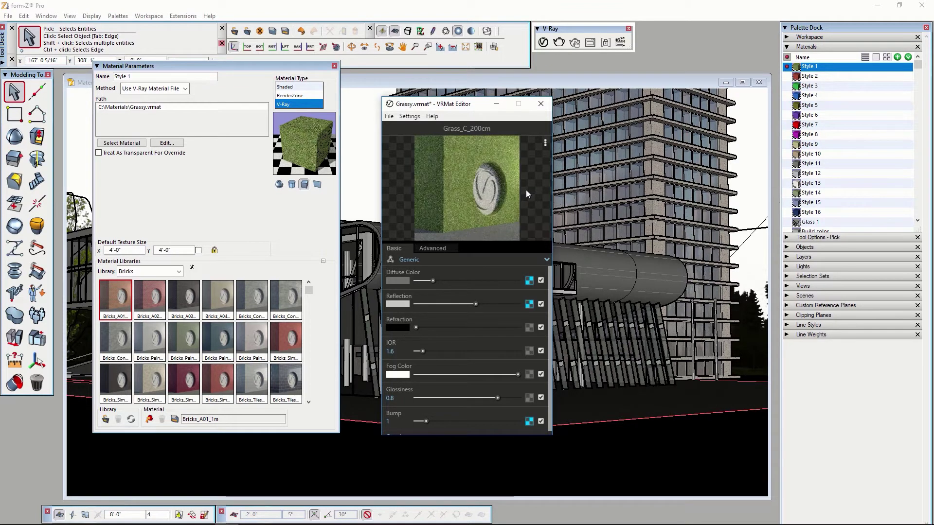
pyautogui.click(425, 249)
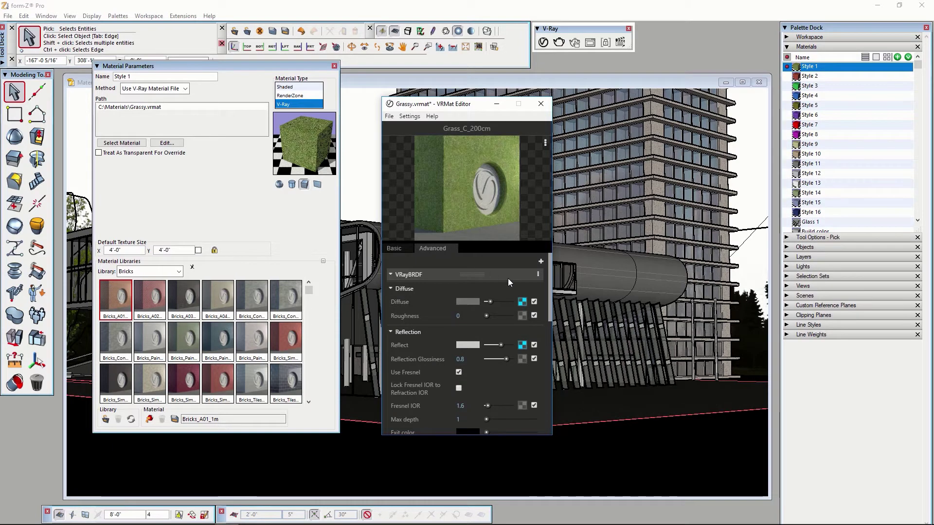
pyautogui.moveTo(548, 272); pyautogui.dragTo(527, 268)
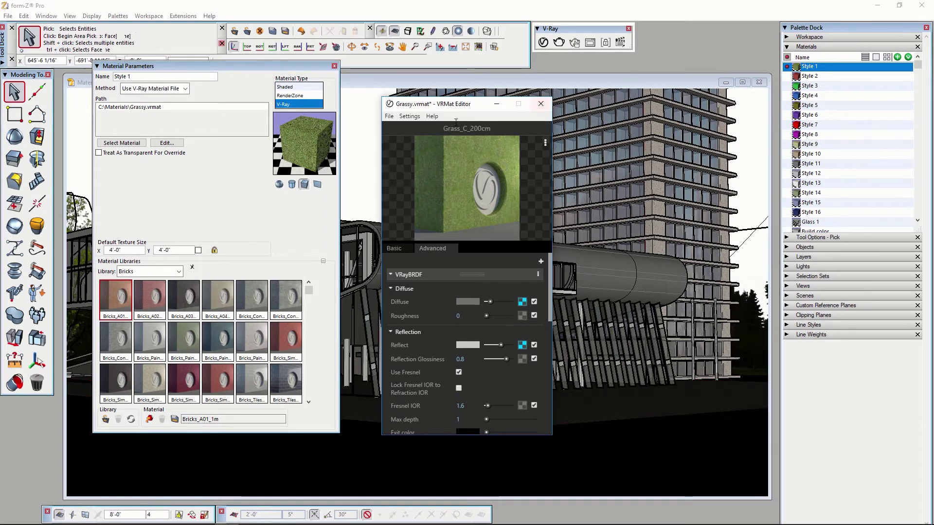
# Step: Close the VRMat Editor without saving the changes and set the Style 1 method back to Generic
pyautogui.click(389, 117)
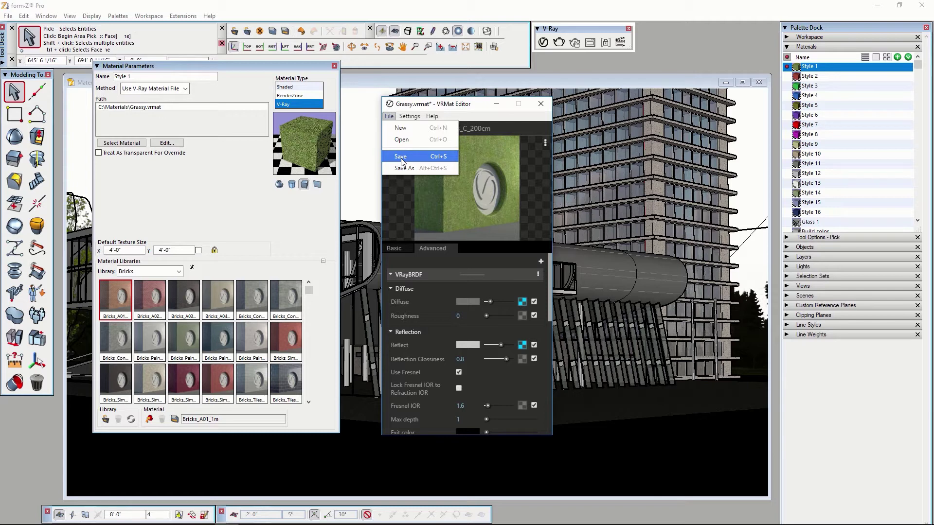
pyautogui.click(423, 106)
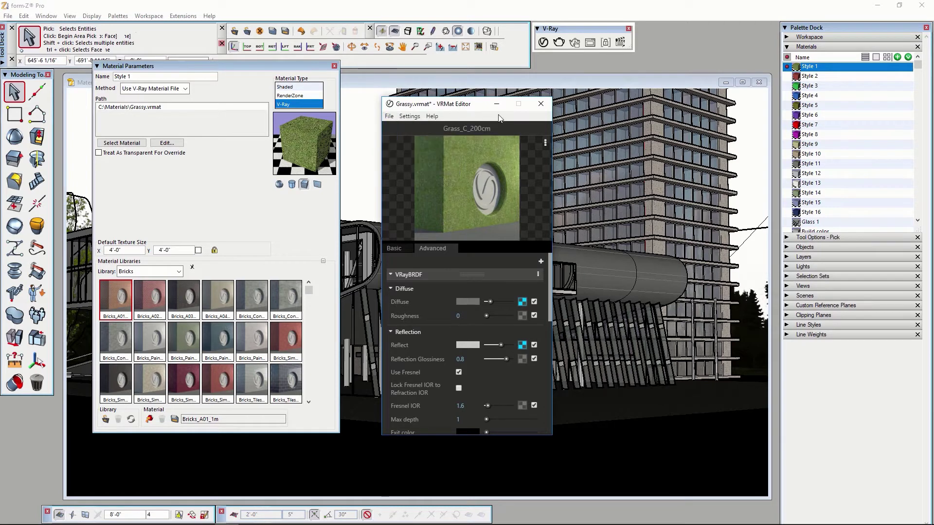
pyautogui.click(534, 105)
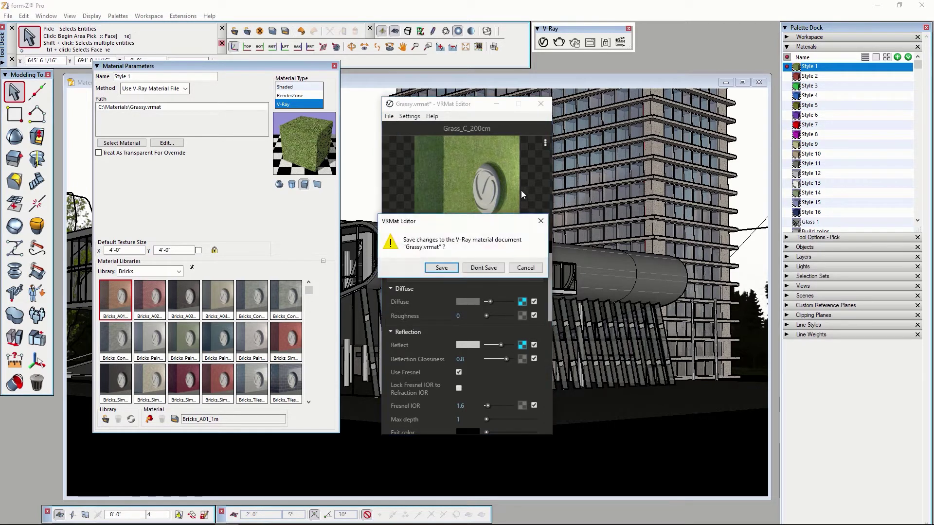
pyautogui.click(483, 268)
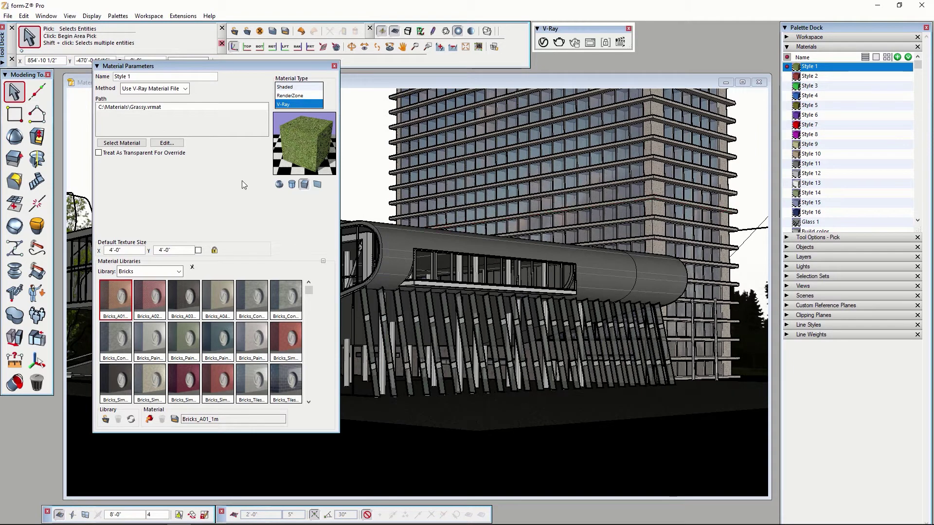
pyautogui.click(173, 89)
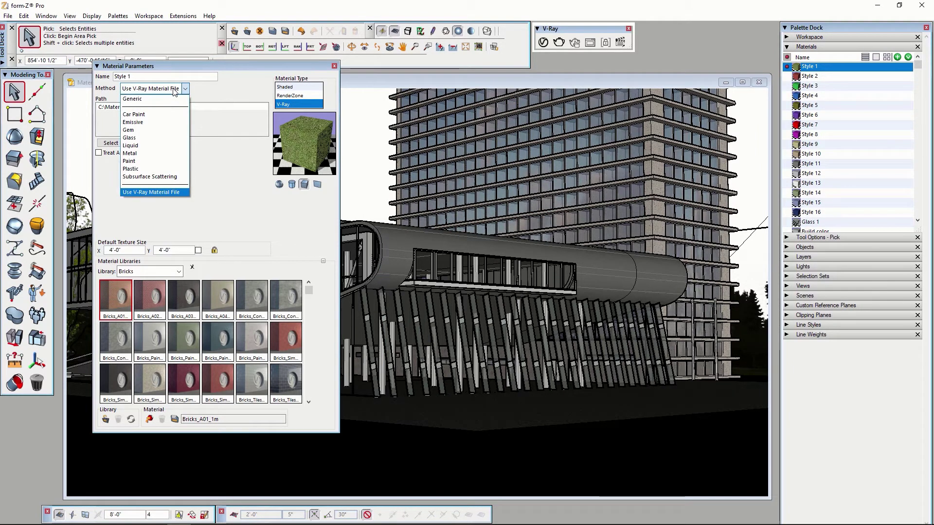
pyautogui.click(132, 99)
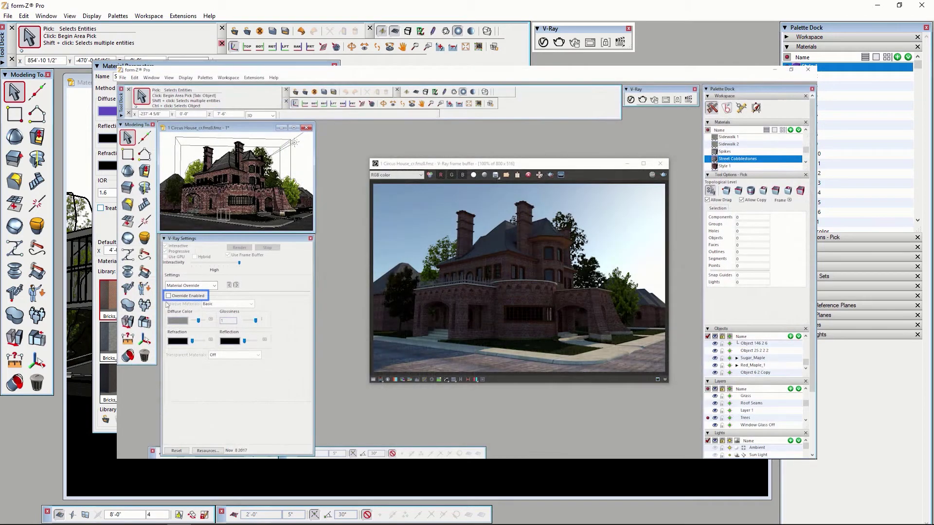
# Step: Enable the V-Ray material override in the brick house scene and adjust the override's diffuse color brightness
pyautogui.click(169, 296)
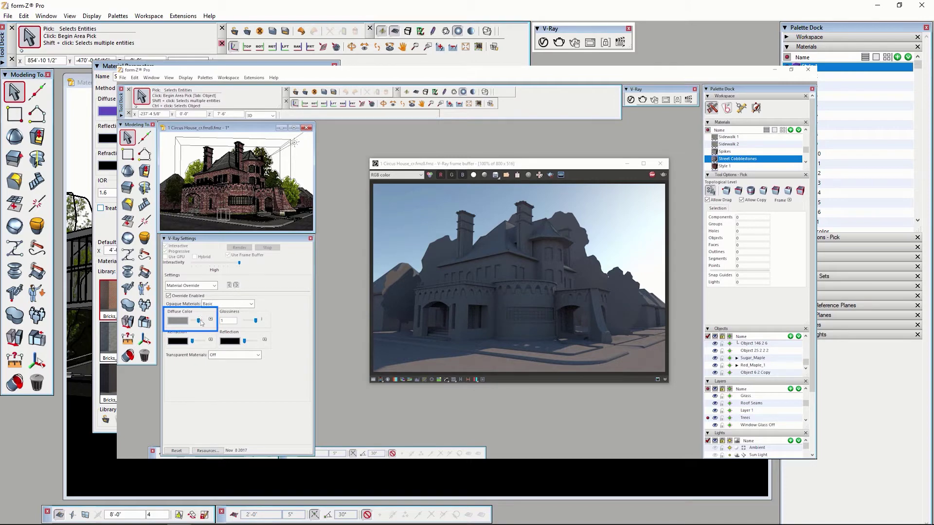
pyautogui.moveTo(200, 323); pyautogui.dragTo(202, 323)
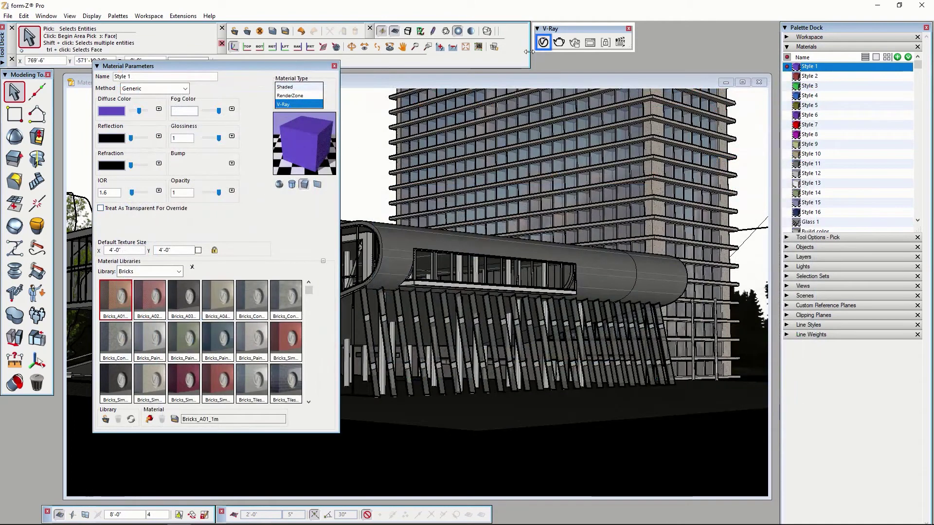
# Step: Enable the material override in the V-Ray settings of the Materials project and set its transparent materials to Basic
pyautogui.click(544, 43)
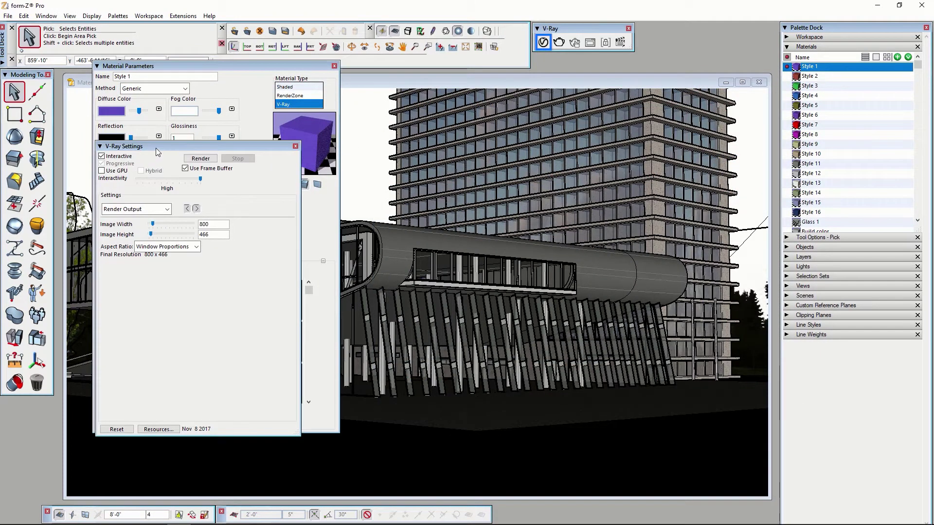
pyautogui.moveTo(158, 151); pyautogui.dragTo(110, 154)
pyautogui.click(97, 211)
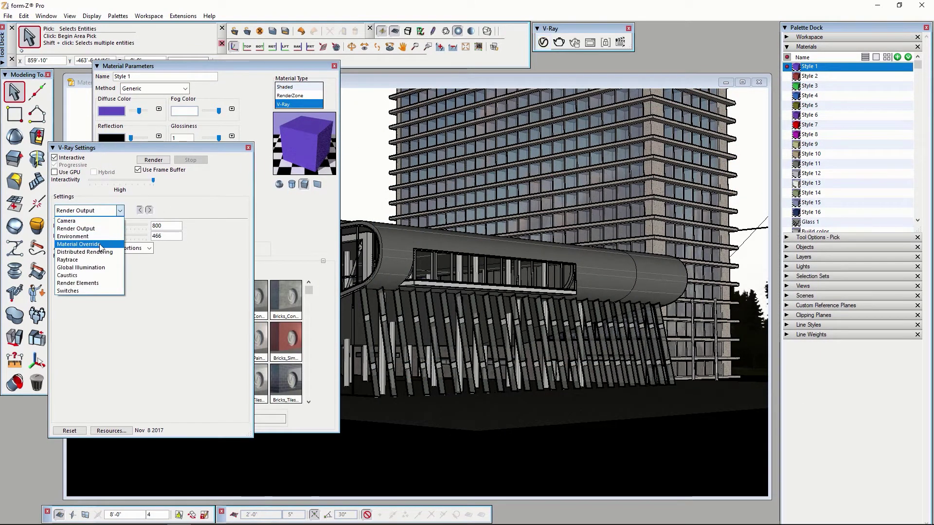
pyautogui.click(100, 244)
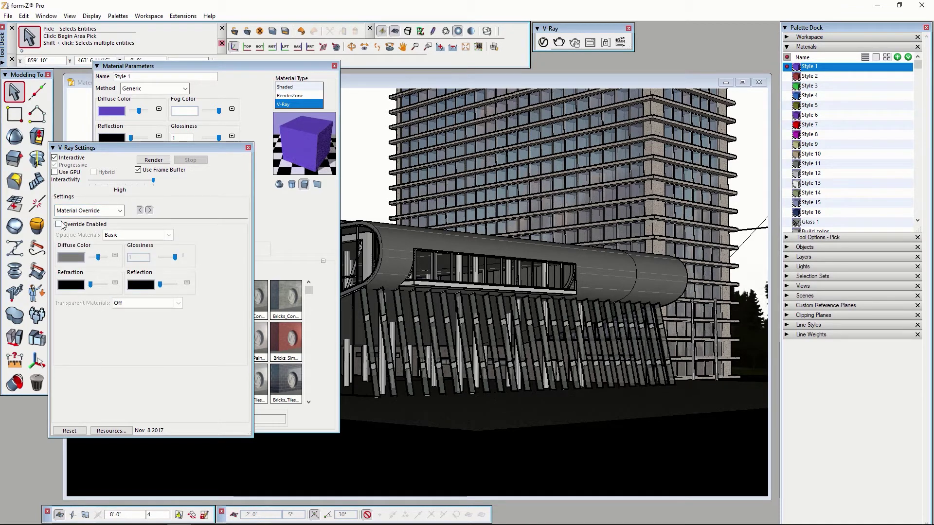
pyautogui.click(59, 225)
pyautogui.click(154, 304)
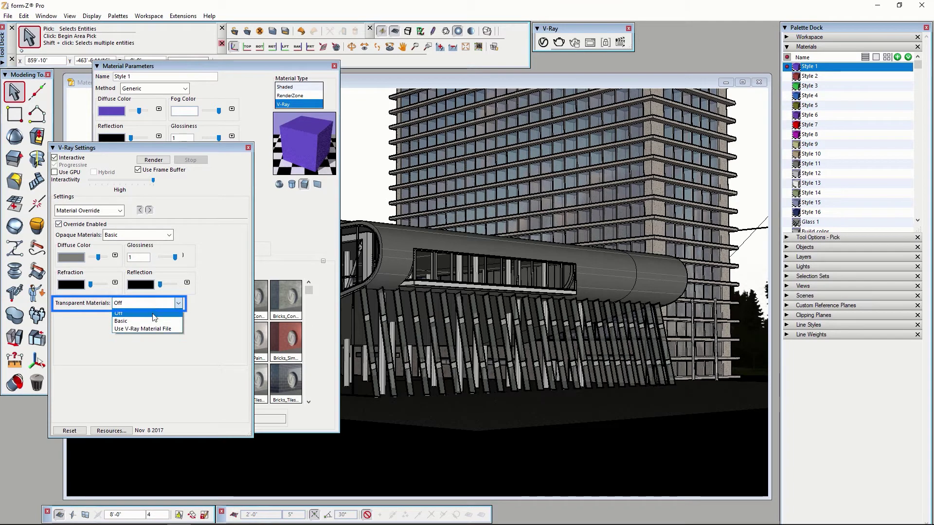
pyautogui.click(163, 322)
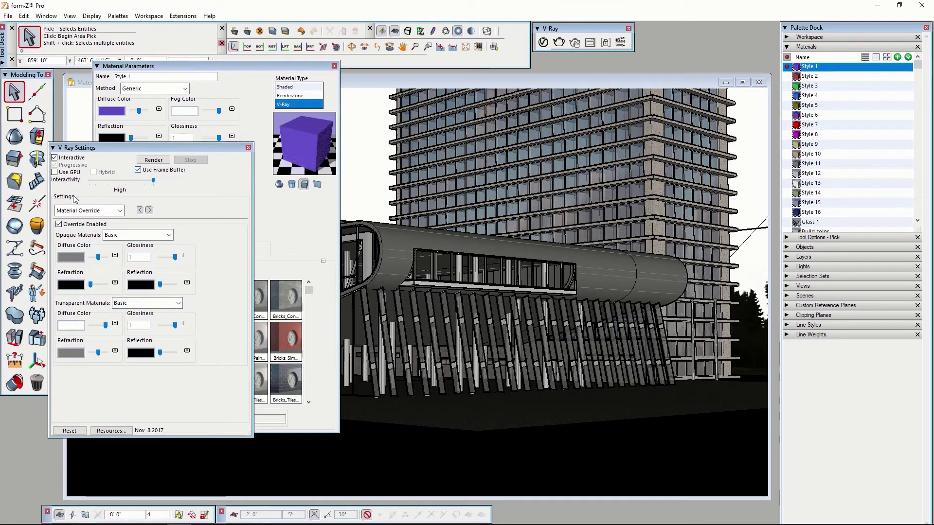
# Step: Turn off the material override and close the V-Ray settings
pyautogui.click(61, 224)
pyautogui.moveTo(218, 153); pyautogui.dragTo(225, 314)
pyautogui.moveTo(217, 279); pyautogui.dragTo(211, 267)
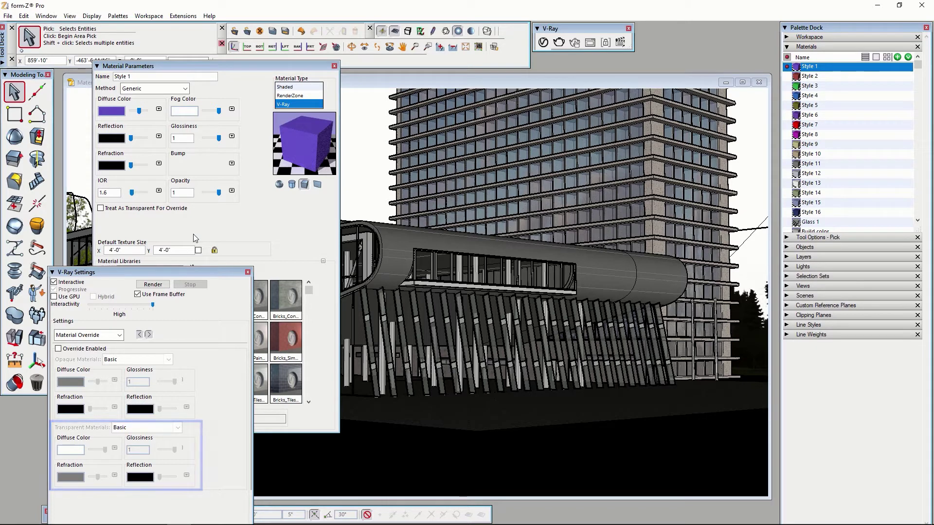
pyautogui.click(248, 272)
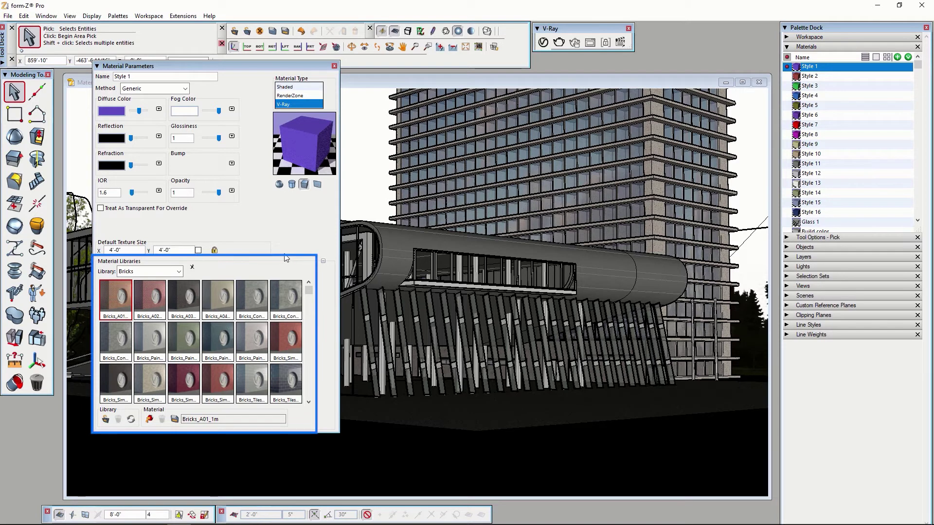
# Step: Browse the Diagrammatic, Ceramic Porcelain and Concrete material libraries
pyautogui.click(178, 272)
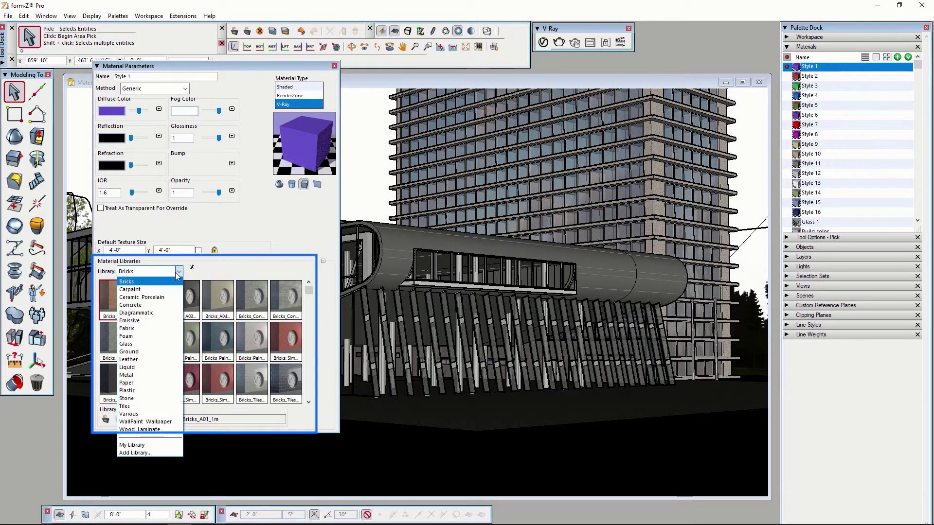
pyautogui.click(154, 313)
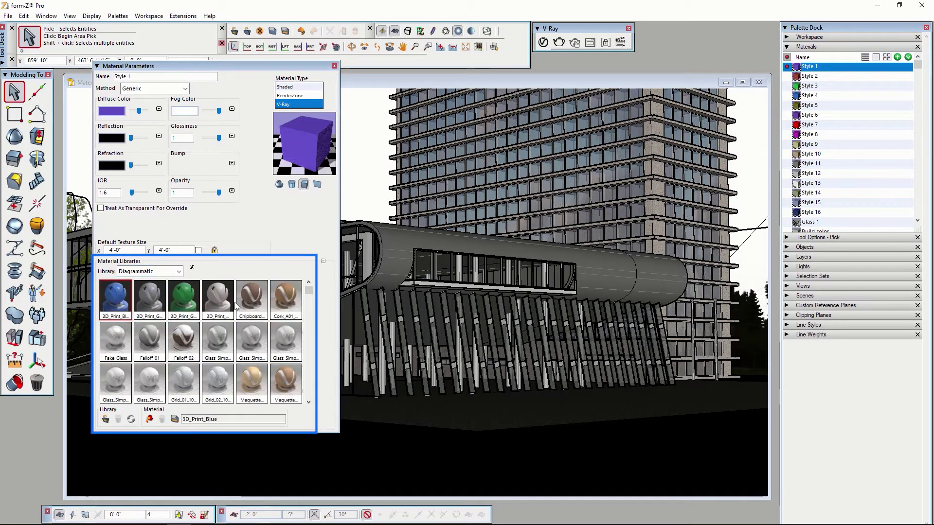
pyautogui.click(179, 271)
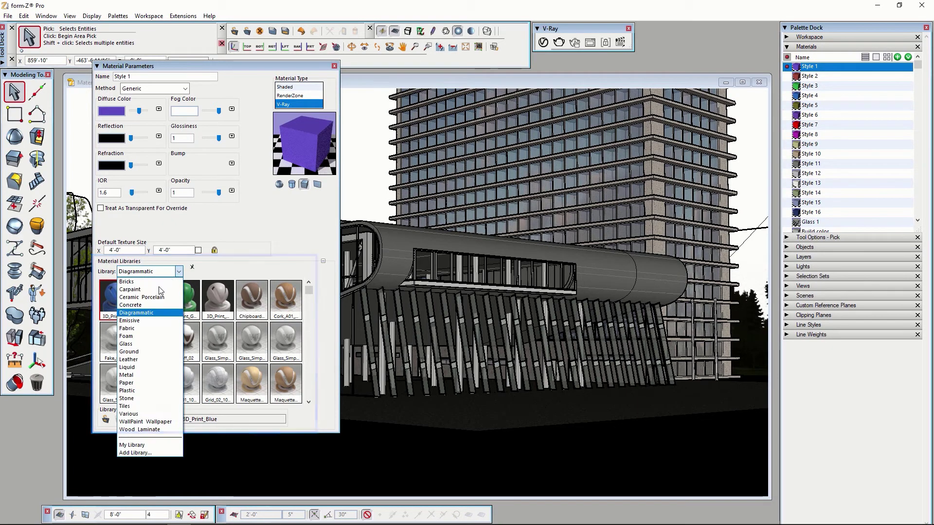
pyautogui.click(144, 305)
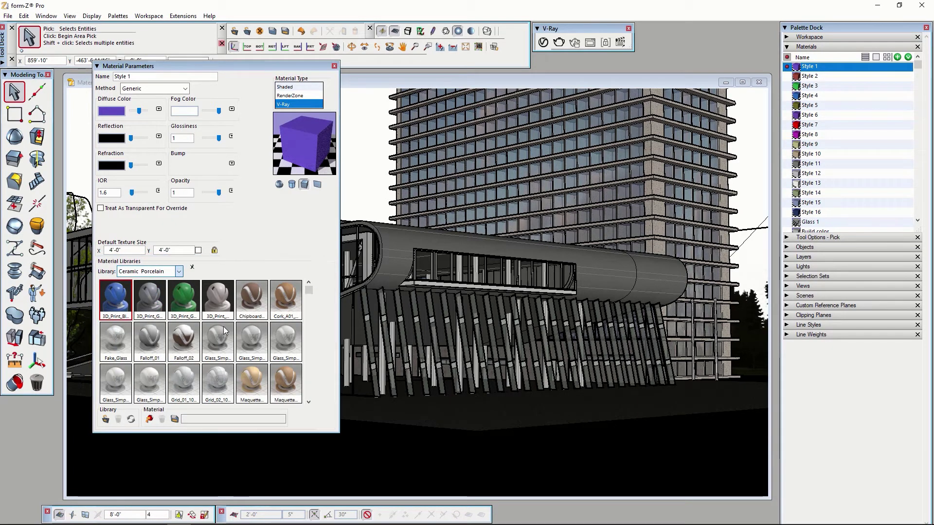
pyautogui.click(179, 271)
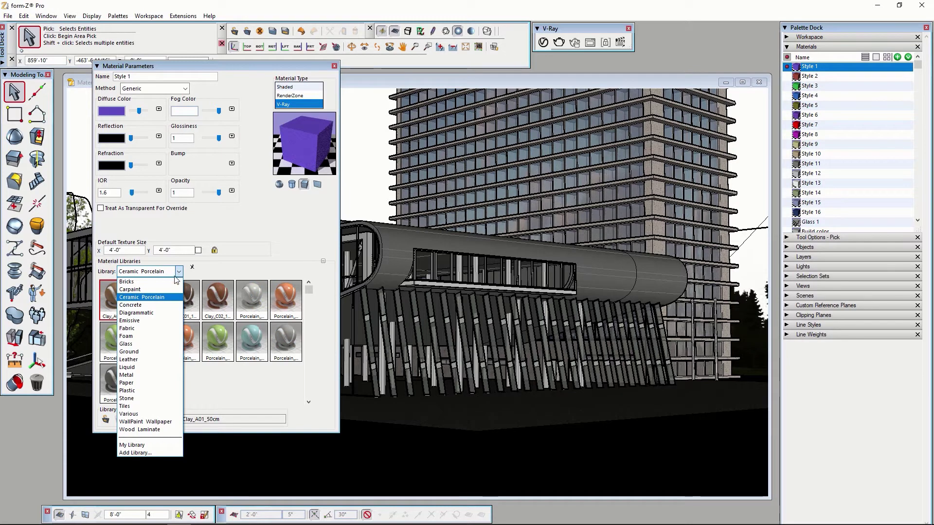
pyautogui.click(155, 305)
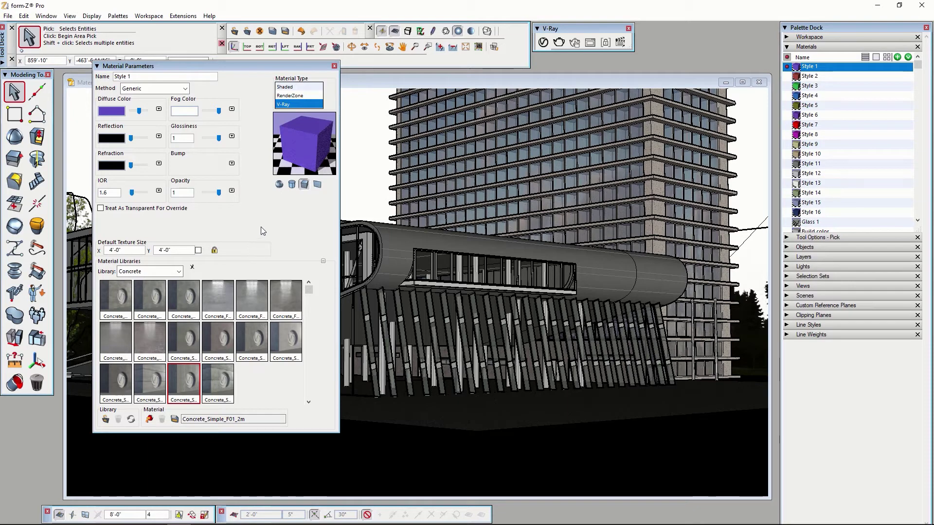
# Step: Render the scene with V-Ray, adding the Materials folder on drive C as a search path for the missing Grassy material file
pyautogui.click(558, 42)
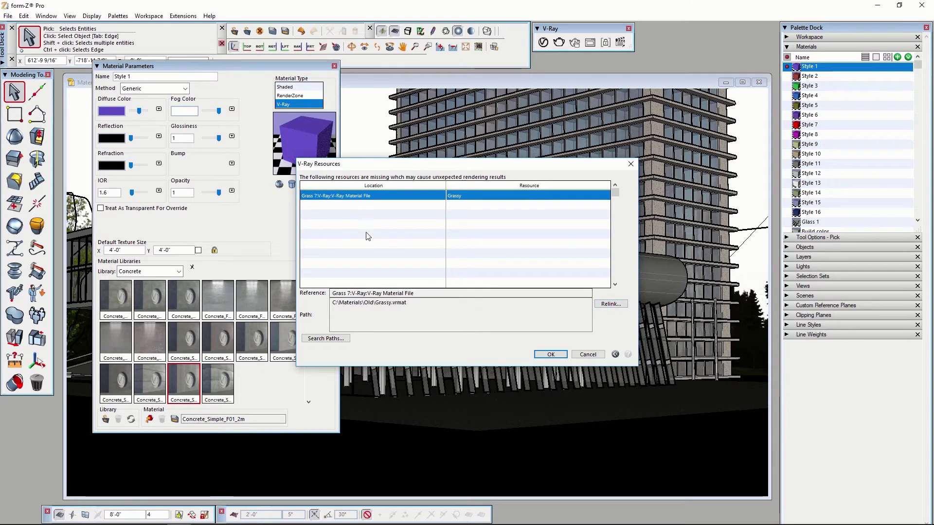
pyautogui.click(321, 339)
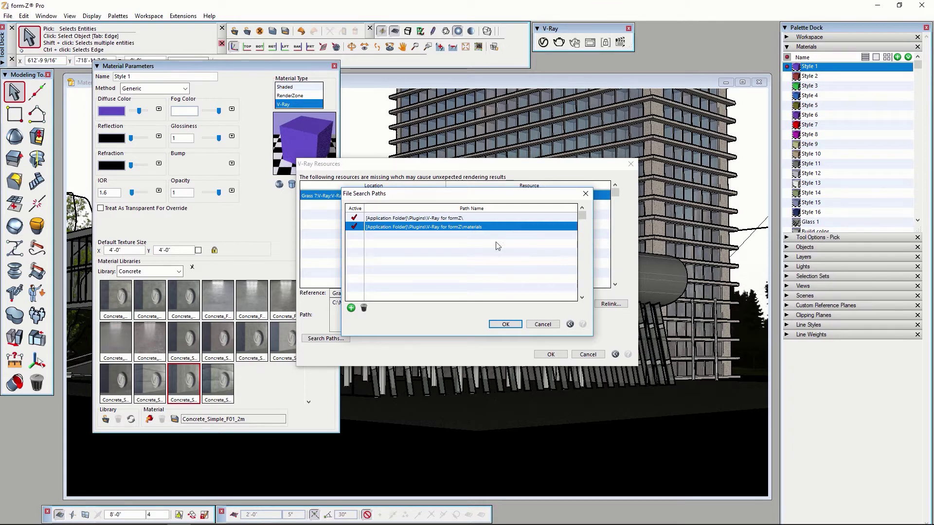
pyautogui.click(351, 308)
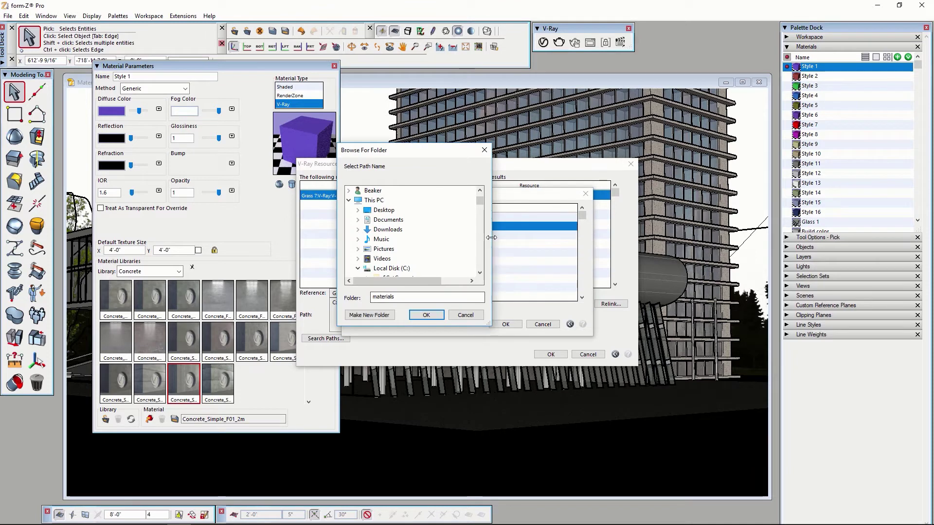
pyautogui.scroll(-5, 482, 206)
pyautogui.click(394, 230)
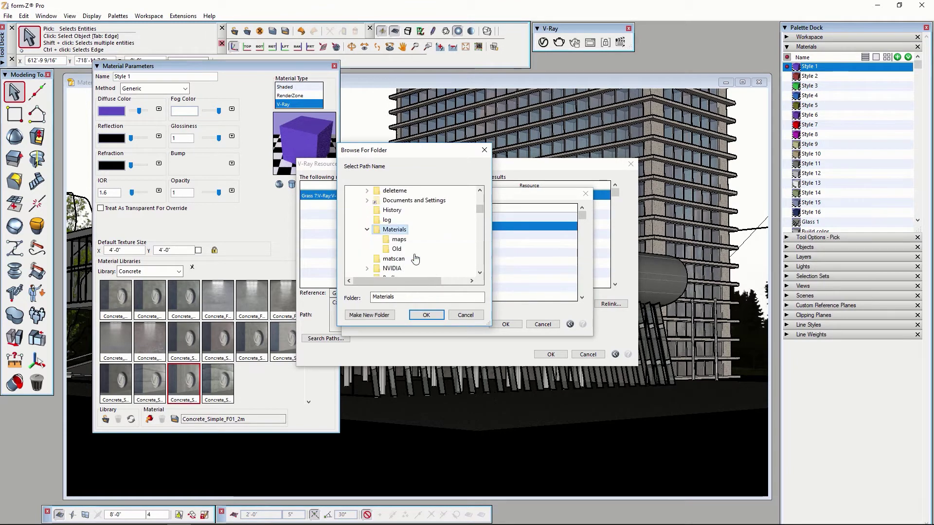
pyautogui.click(427, 315)
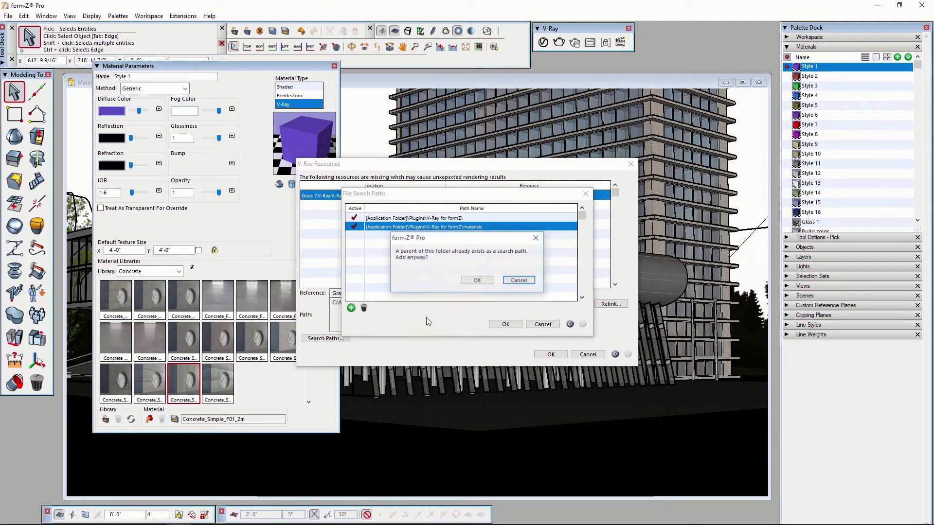
pyautogui.click(477, 280)
pyautogui.click(505, 324)
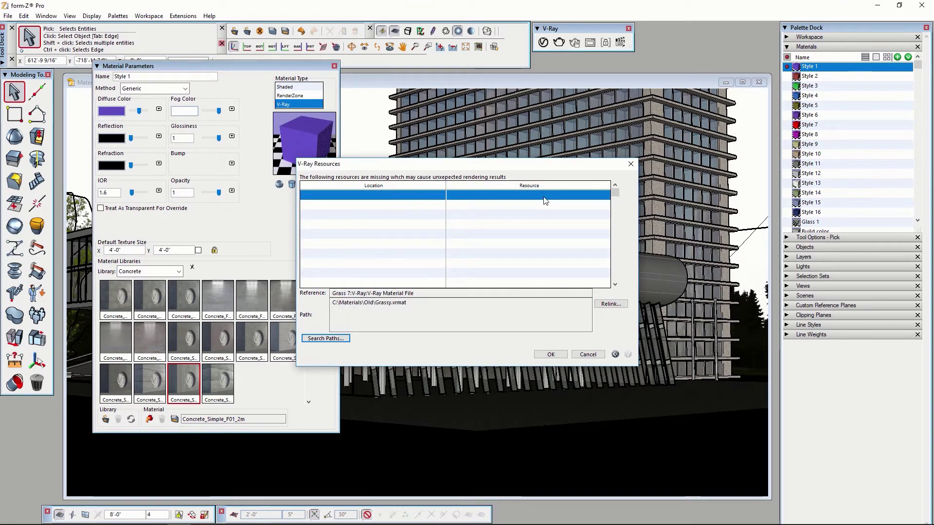
pyautogui.click(552, 355)
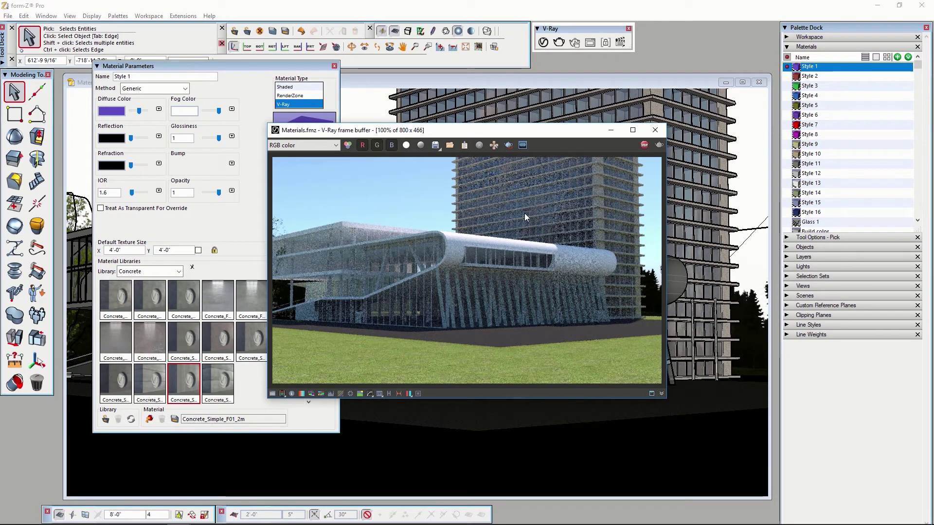
# Step: Review the project's V-Ray resources list, checking whether each referenced file is found, and close the V-Ray settings
pyautogui.moveTo(516, 134); pyautogui.dragTo(601, 119)
pyautogui.click(544, 43)
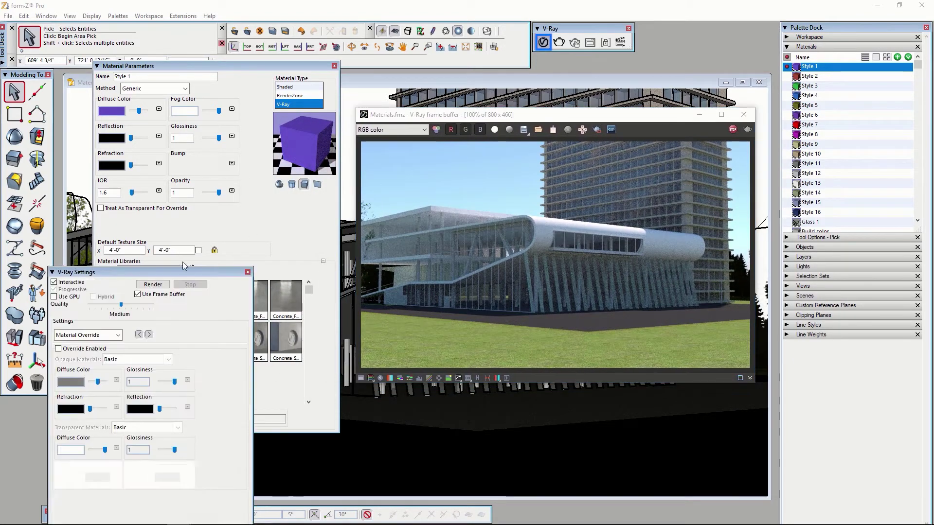
pyautogui.moveTo(159, 272); pyautogui.dragTo(186, 164)
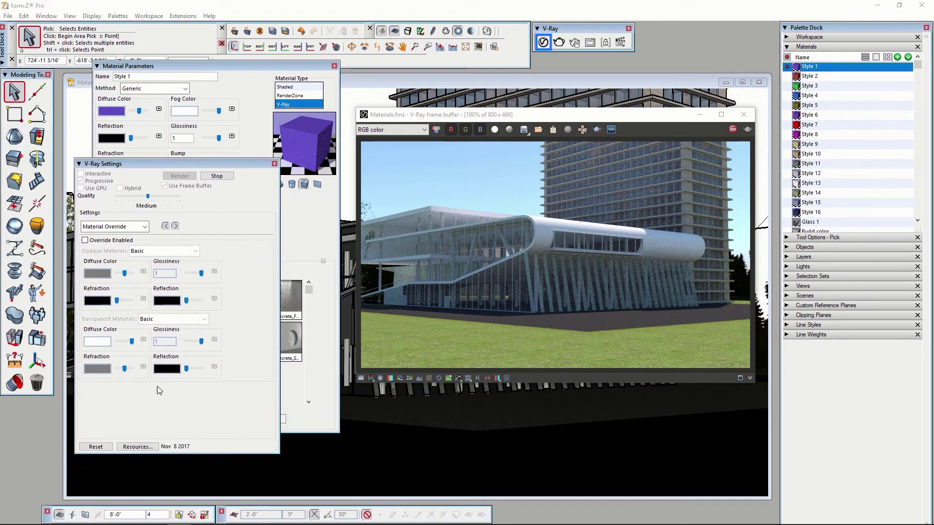
pyautogui.click(132, 447)
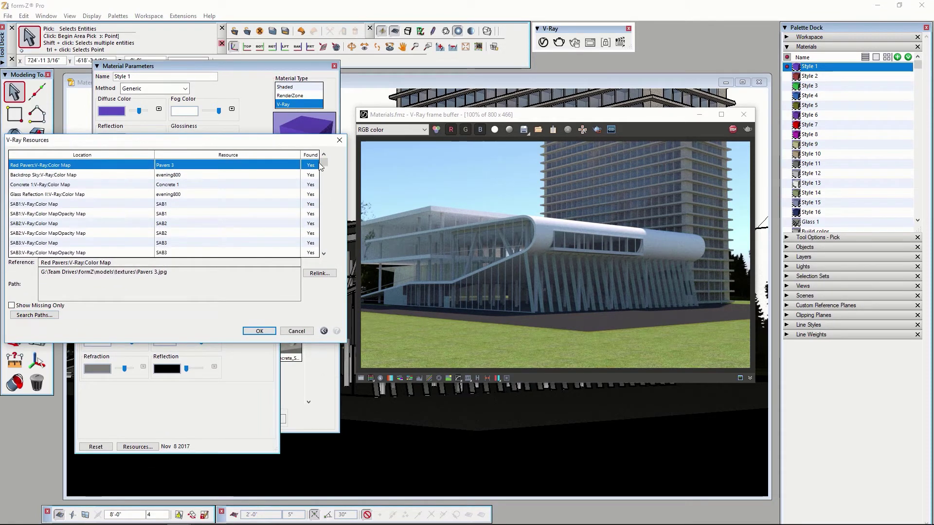
pyautogui.moveTo(325, 165); pyautogui.dragTo(323, 246)
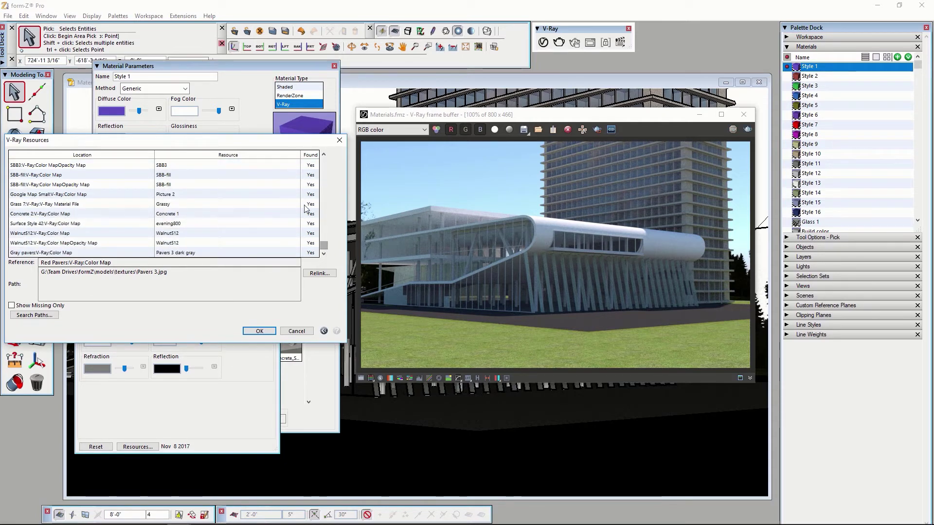
pyautogui.click(260, 332)
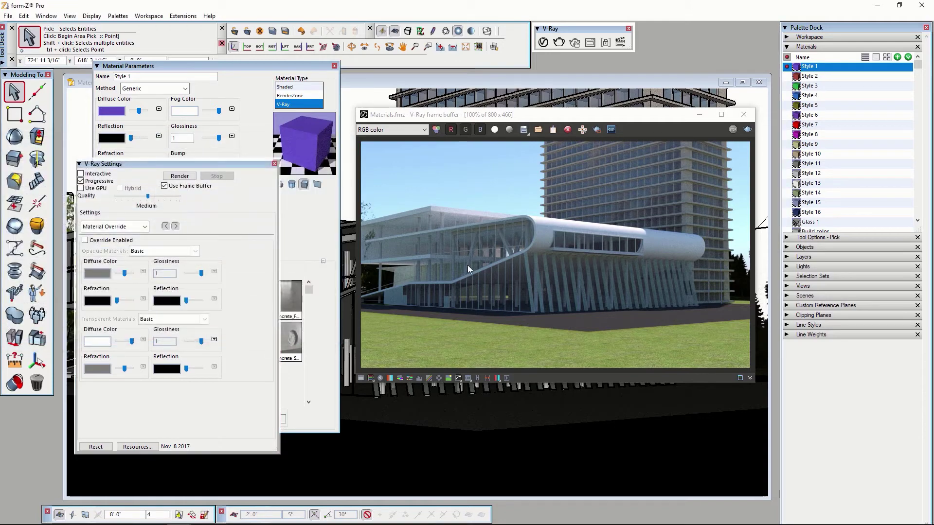
pyautogui.click(274, 164)
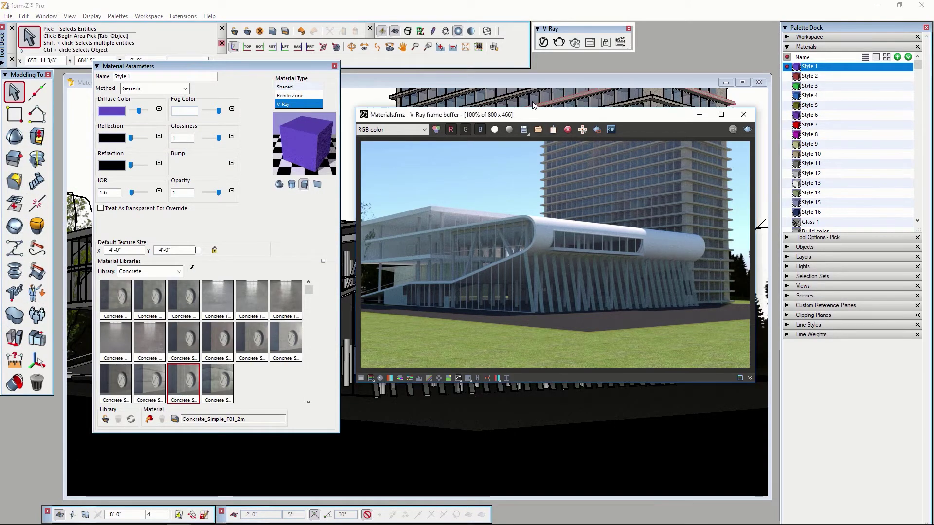
pyautogui.moveTo(541, 120); pyautogui.dragTo(526, 122)
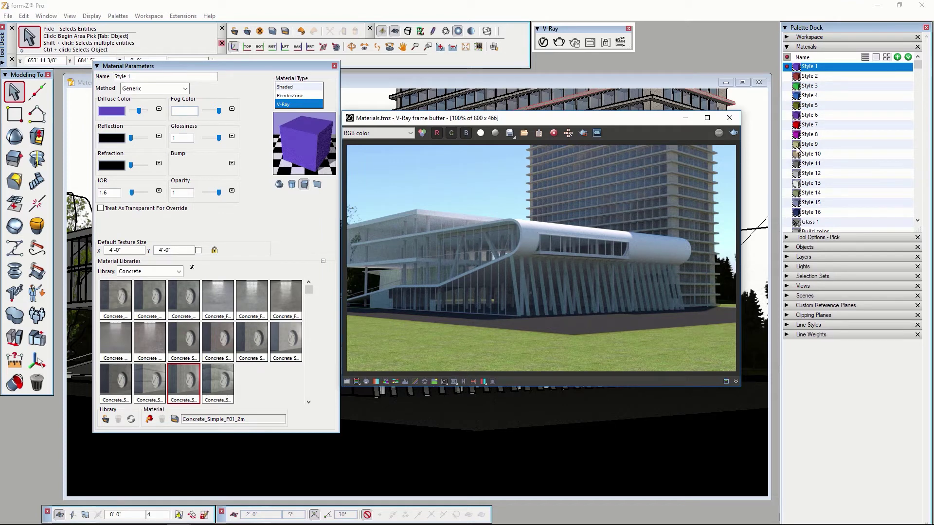
# Step: Select the material "Glass building lighter 46-73 re" and set its V-Ray method to Glass
pyautogui.moveTo(918, 67); pyautogui.dragTo(917, 132)
pyautogui.click(837, 173)
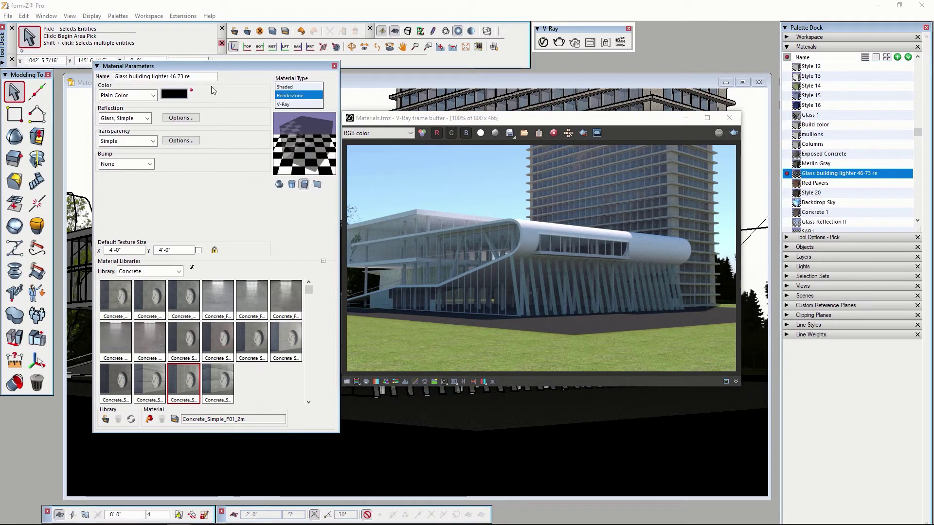
pyautogui.click(284, 105)
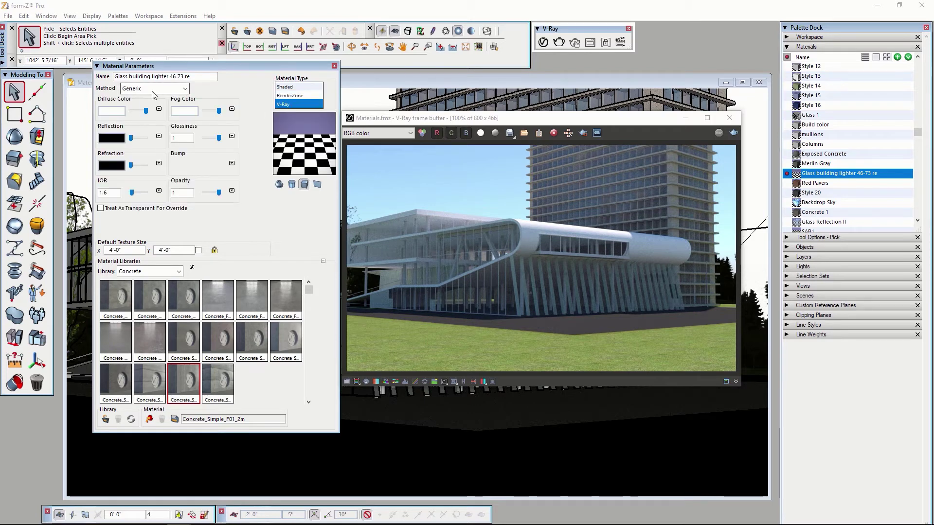
pyautogui.click(184, 88)
pyautogui.click(138, 140)
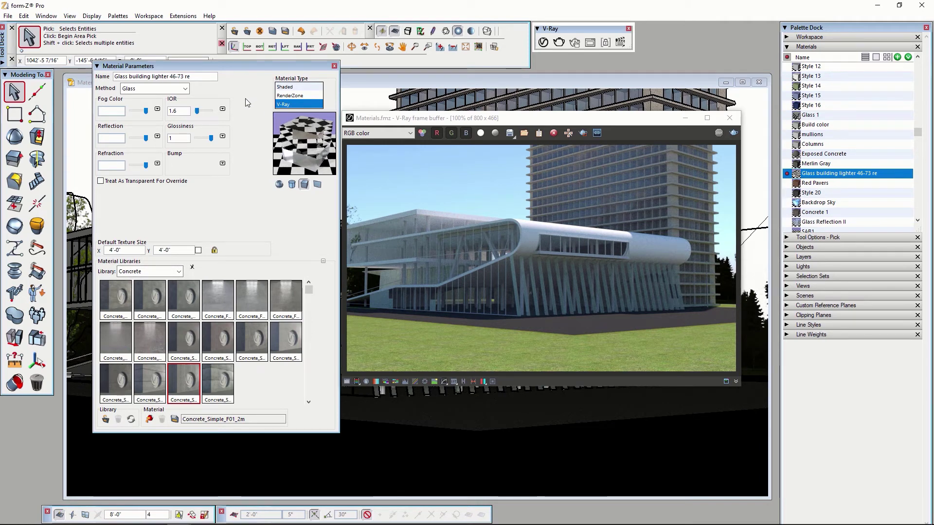
# Step: Apply Glass_Window_CementGrey from the Glass library to the building glass material and treat it as transparent for override
pyautogui.click(291, 87)
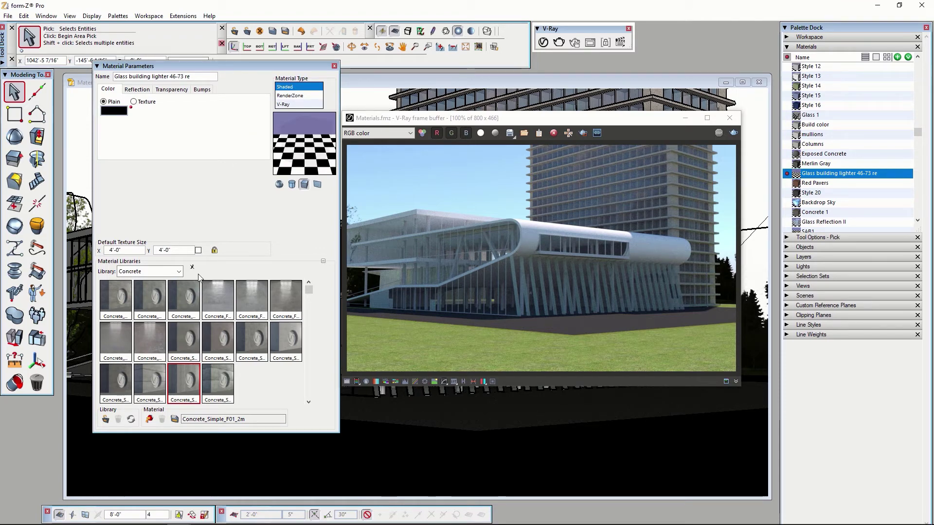
pyautogui.click(179, 271)
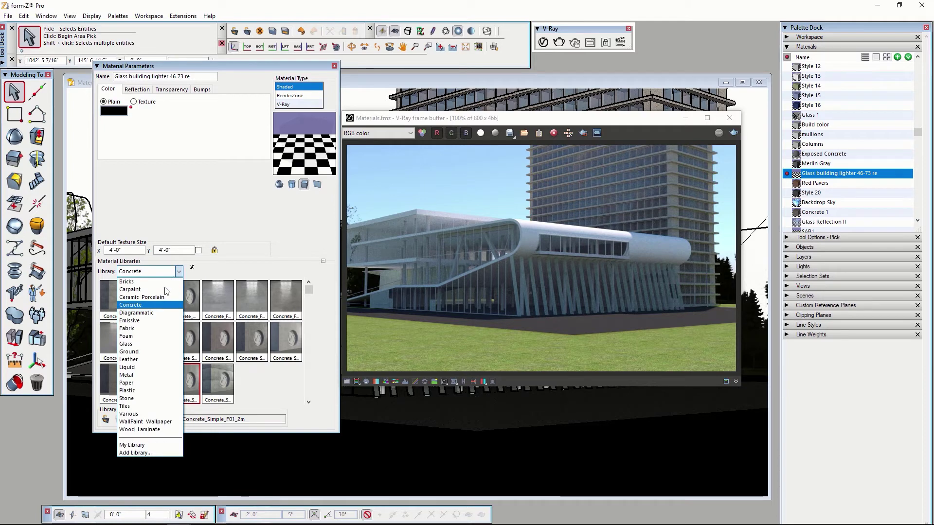
pyautogui.click(146, 344)
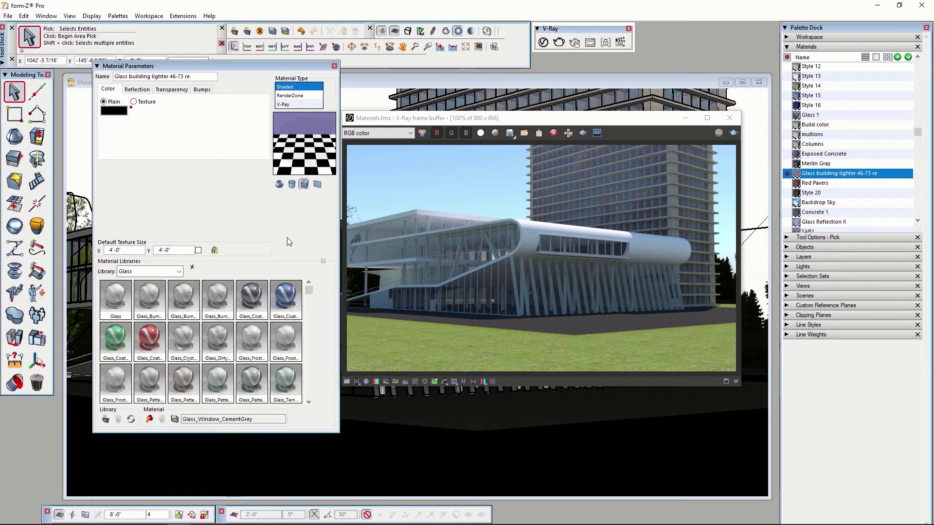
pyautogui.moveTo(308, 290); pyautogui.dragTo(312, 375)
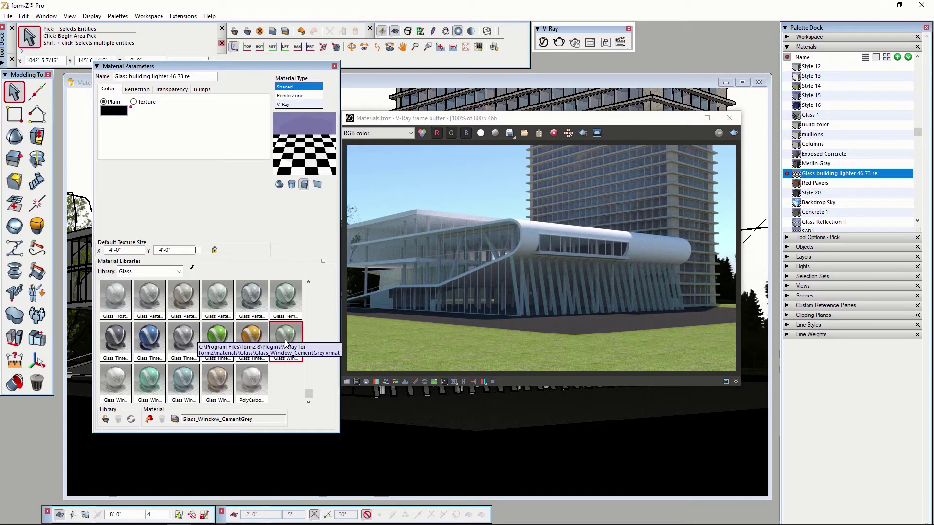
pyautogui.moveTo(292, 346); pyautogui.dragTo(302, 139)
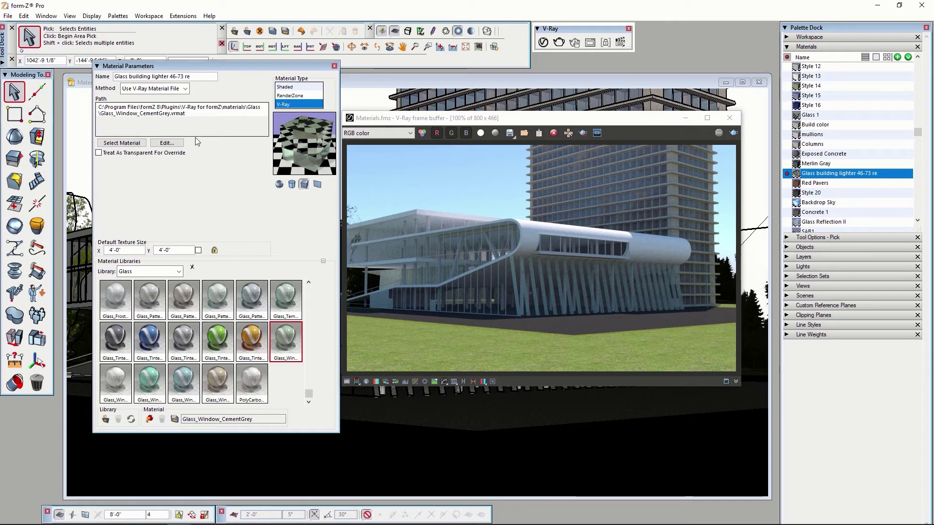
pyautogui.click(99, 153)
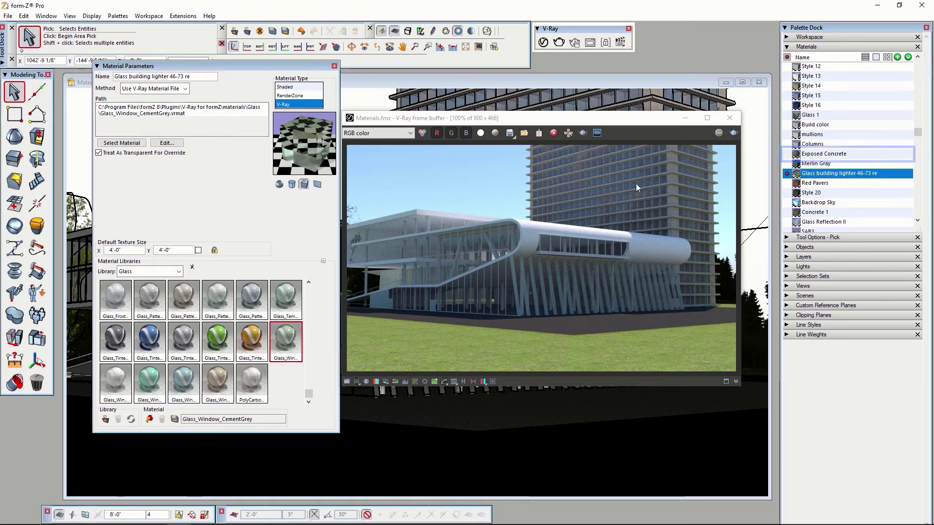
# Step: Select the Exposed Concrete material and use an image file for its V-Ray diffuse color
pyautogui.click(825, 157)
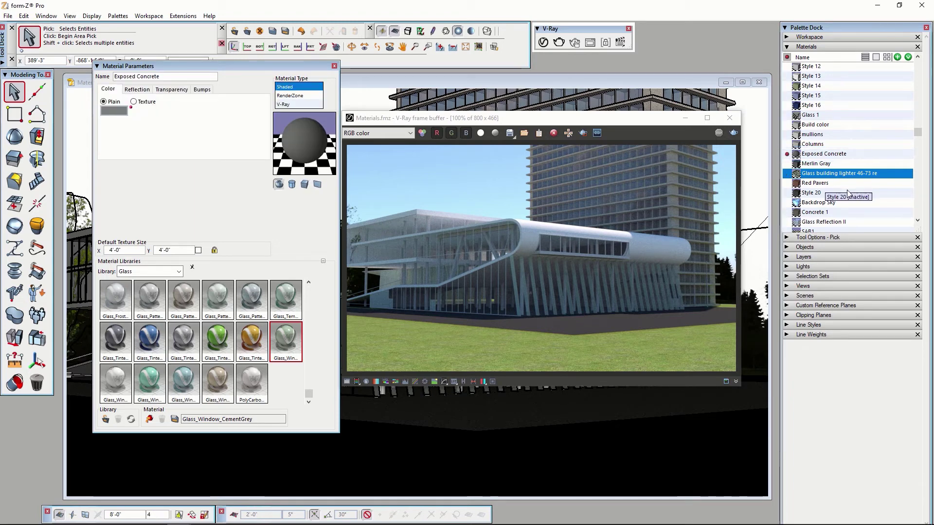
pyautogui.click(289, 105)
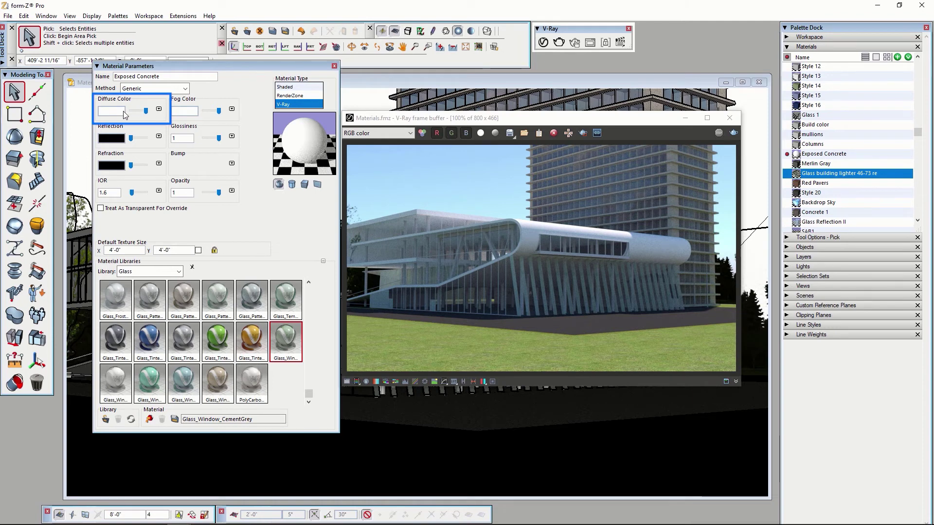
pyautogui.click(160, 109)
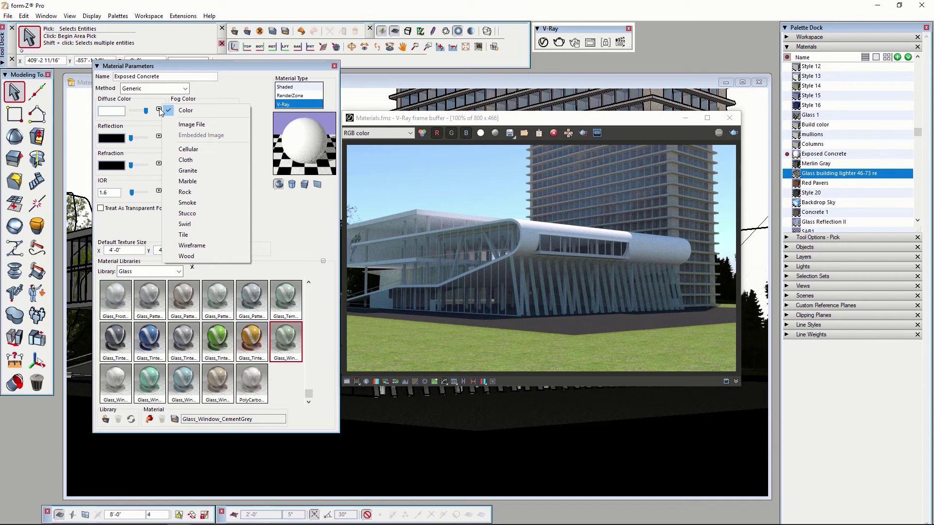
pyautogui.click(195, 124)
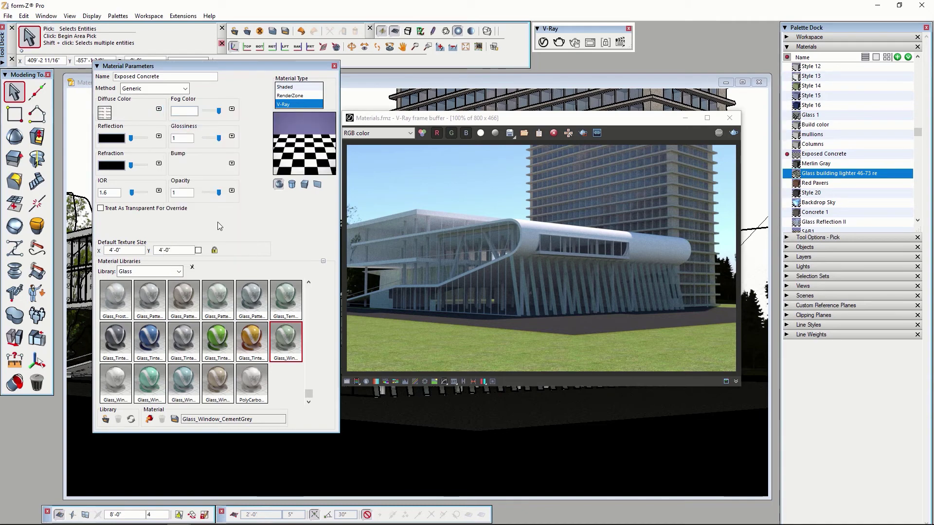
# Step: Load Concrete_F_Diff.jpg from the V-Ray Concrete maps folder as the Exposed Concrete material's diffuse color image
pyautogui.click(105, 113)
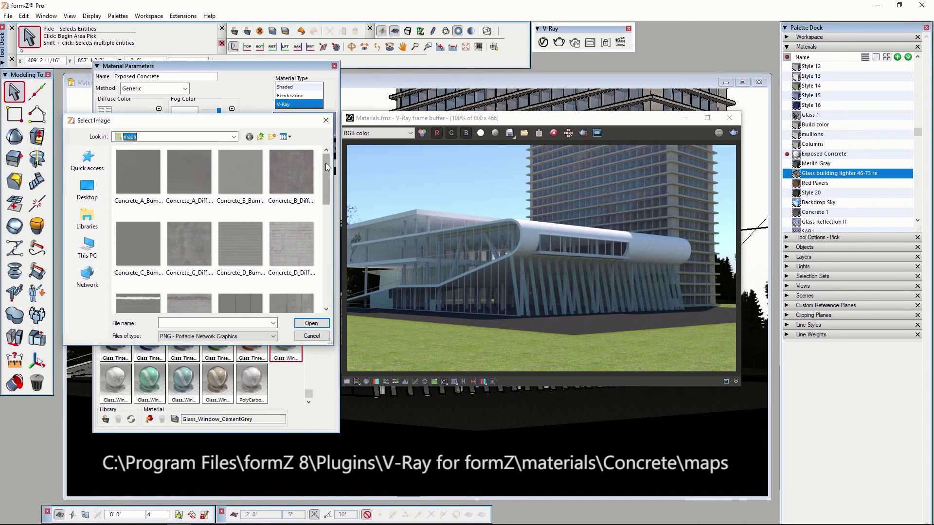
pyautogui.moveTo(325, 162); pyautogui.dragTo(329, 203)
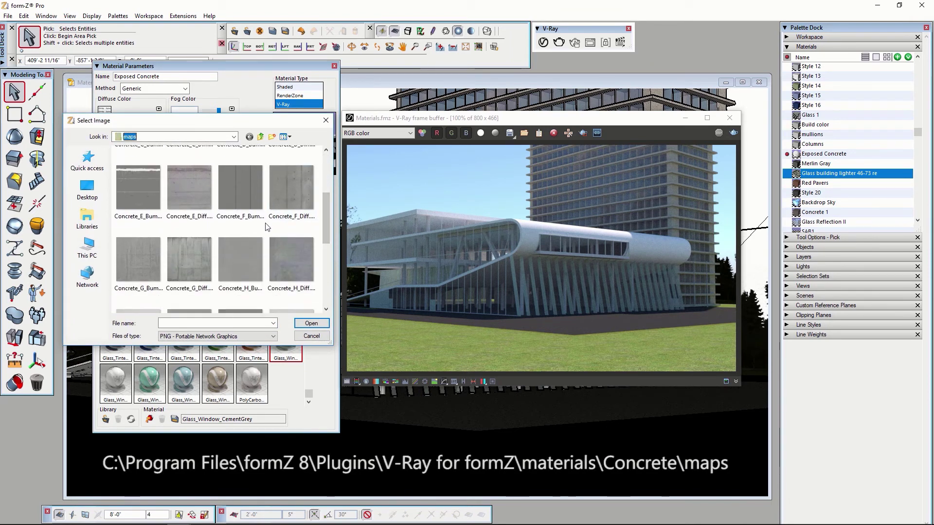
pyautogui.click(300, 226)
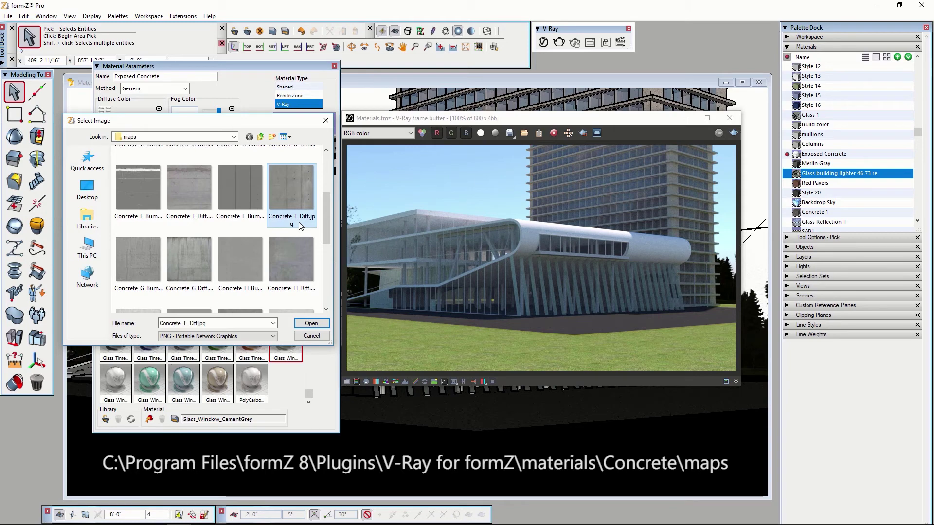
pyautogui.click(311, 323)
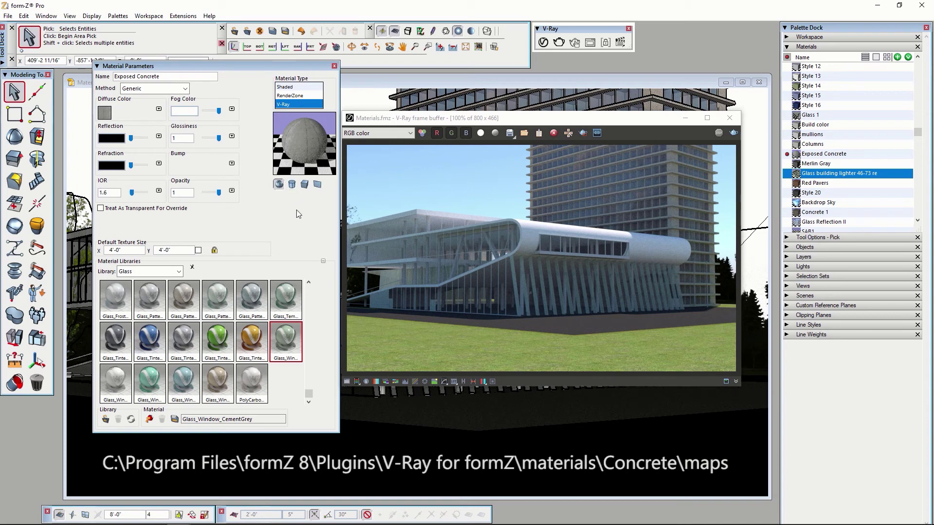
# Step: Use the image file Concrete_F_Bump.jpg as the Exposed Concrete material's bump map and preview the material on a cube
pyautogui.click(231, 164)
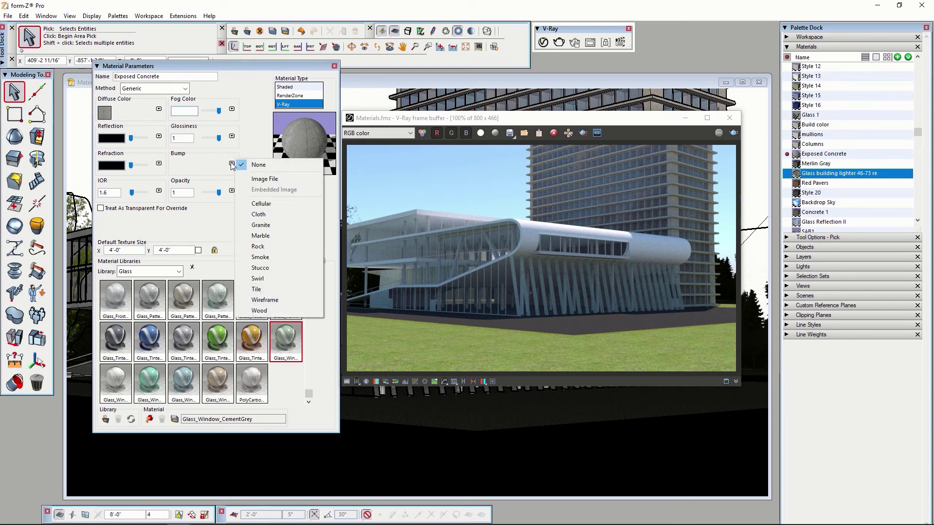
pyautogui.click(263, 180)
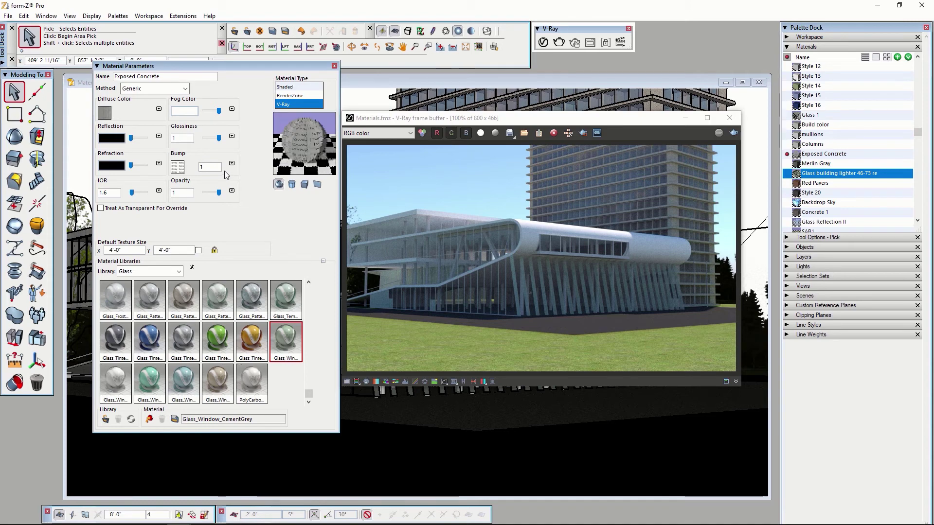
pyautogui.click(178, 167)
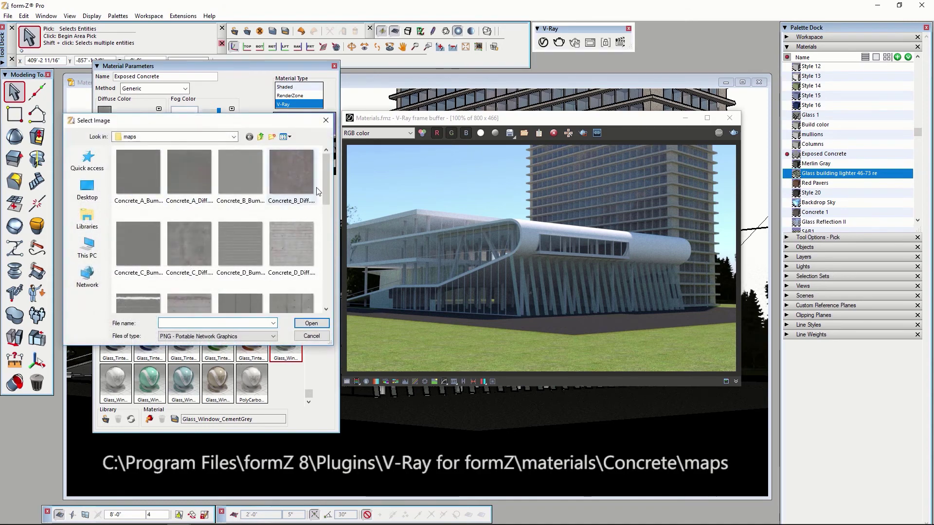
pyautogui.moveTo(325, 172); pyautogui.dragTo(326, 207)
pyautogui.click(251, 195)
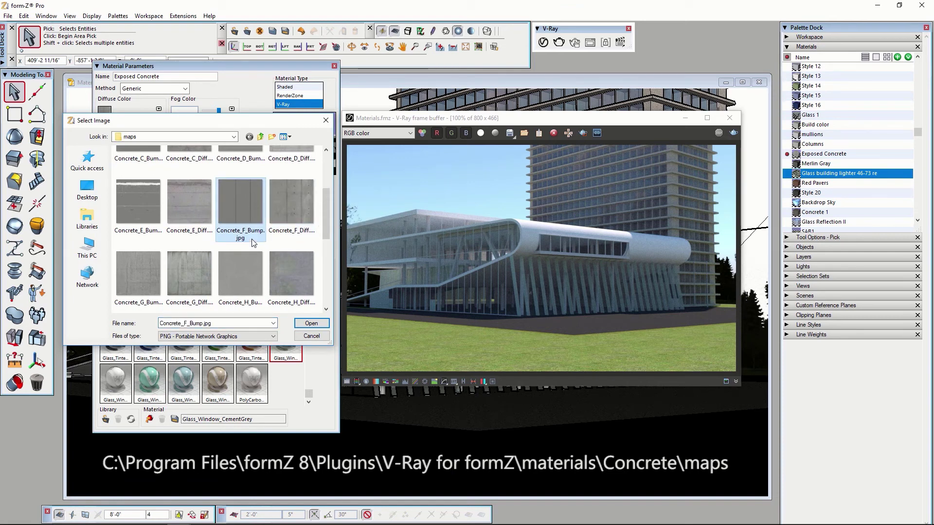
pyautogui.click(312, 323)
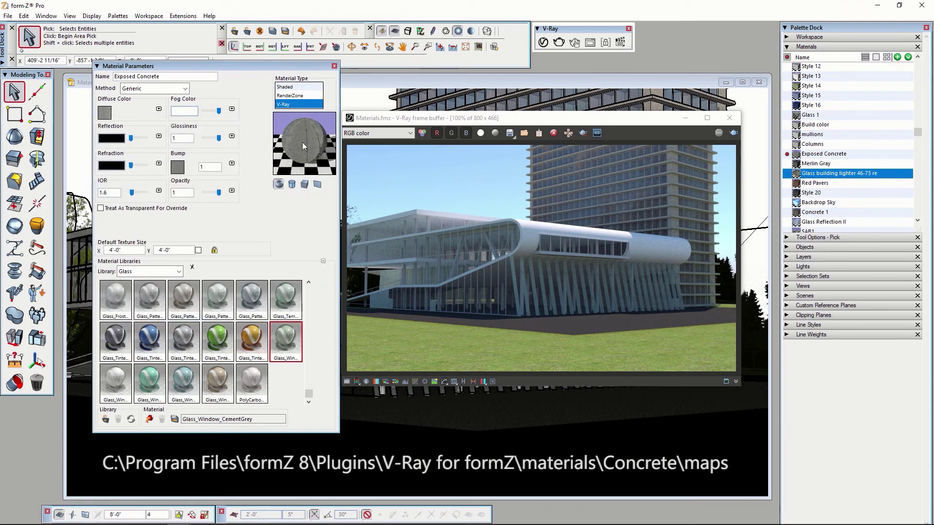
pyautogui.click(304, 185)
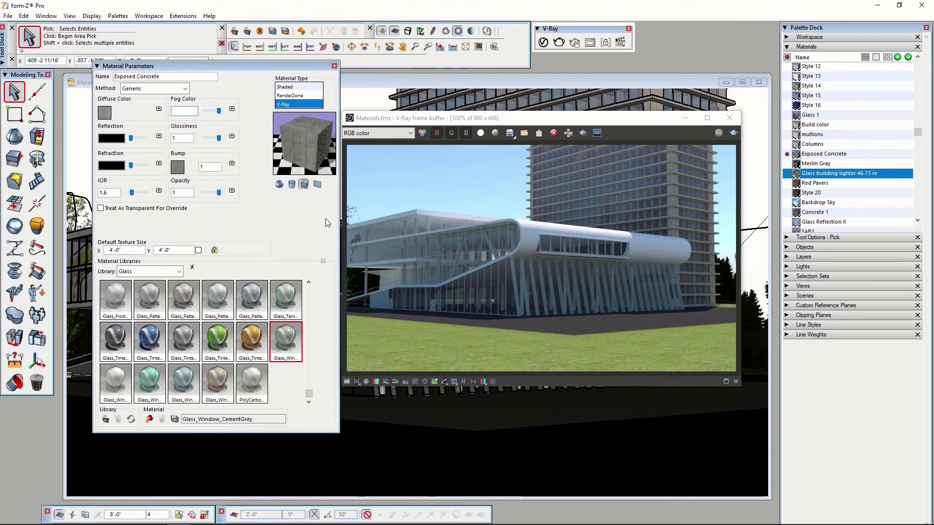
# Step: Inspect the concrete texture on the building in the modeling view, uncovering it from the frame buffer, and render the scene with V-Ray
pyautogui.moveTo(436, 122); pyautogui.dragTo(533, 324)
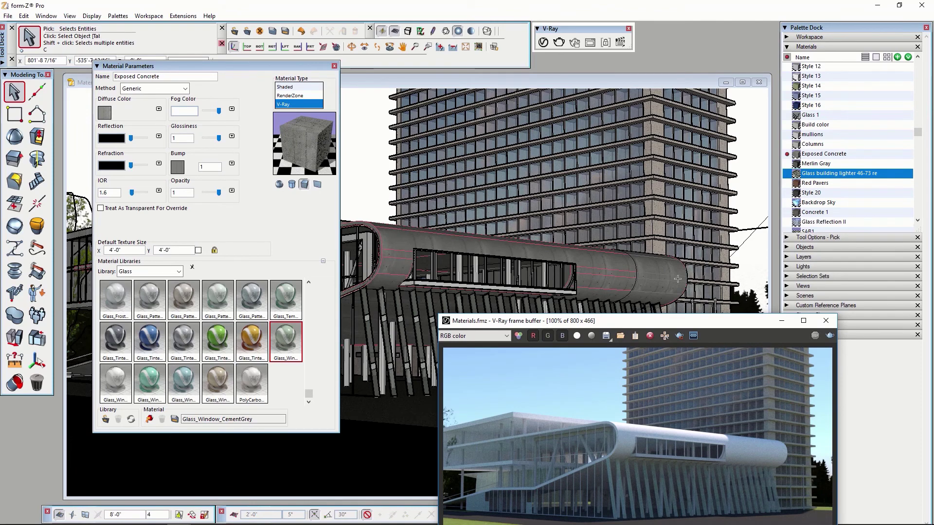
pyautogui.click(421, 237)
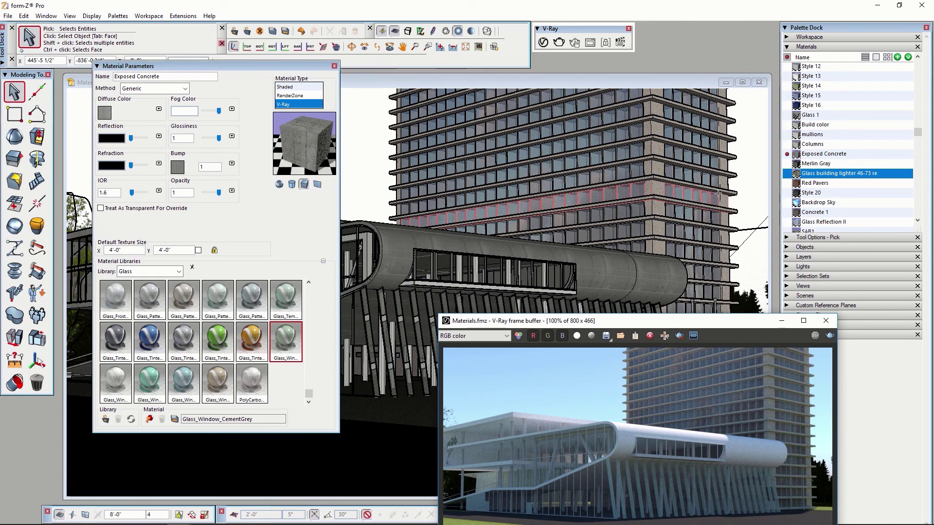
pyautogui.moveTo(637, 320); pyautogui.dragTo(563, 141)
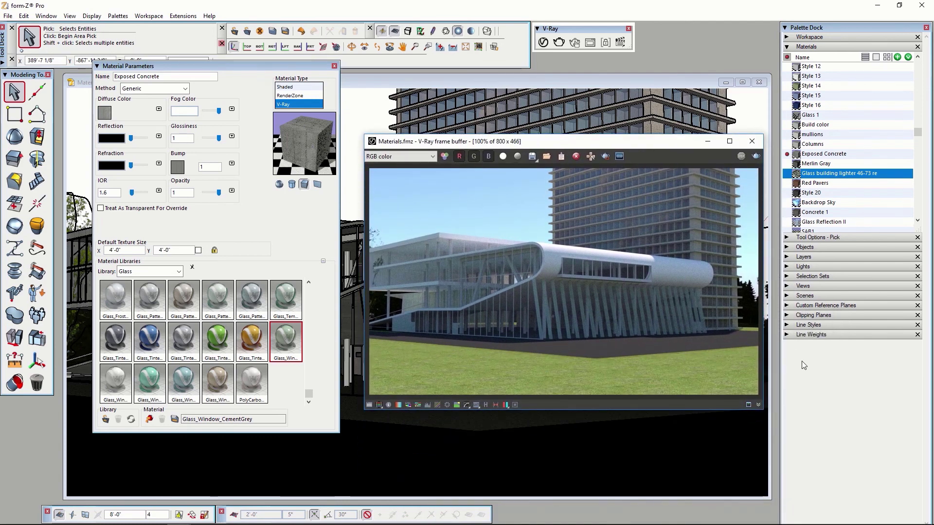
pyautogui.click(559, 43)
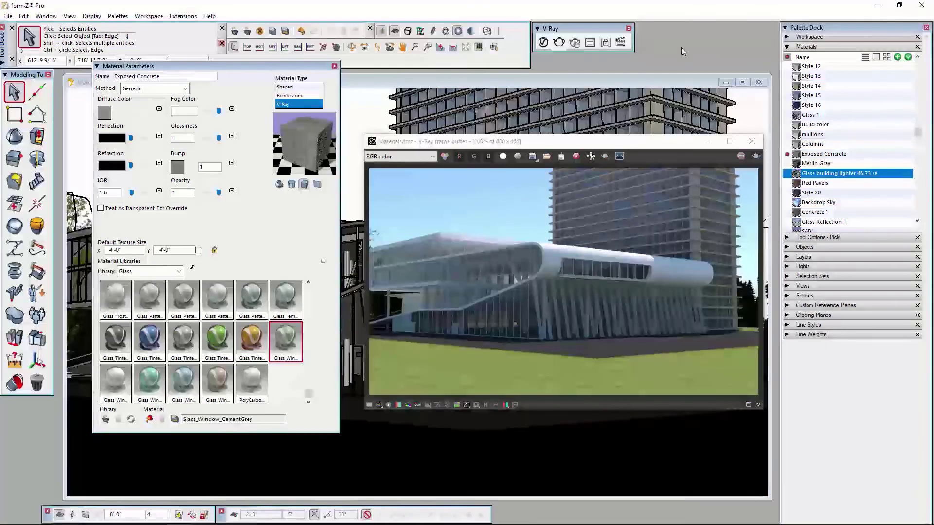